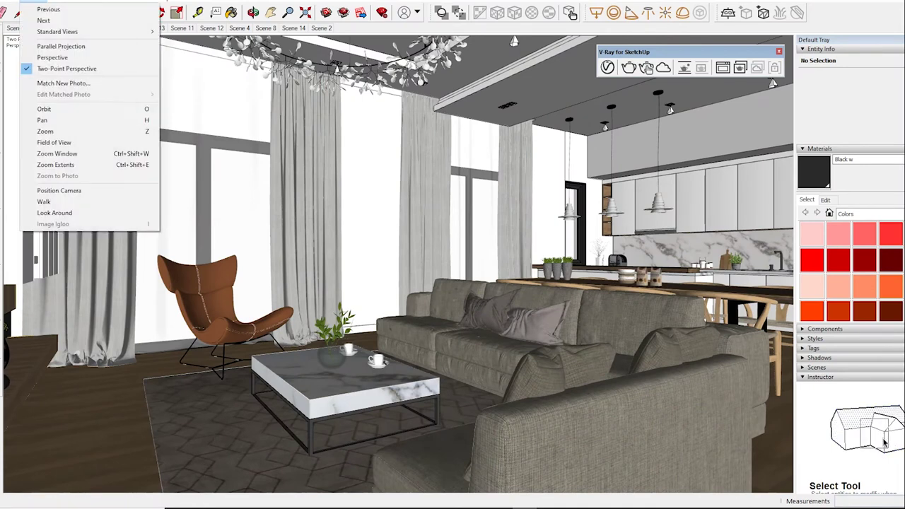
Step: Orbit the living room view, run a quick V-Ray test render, then stop it and close the frame buffer
{"action": "key", "text": "o"}
{"action": "left_click_drag", "start_coordinate": [396, 297], "coordinate": [459, 233]}
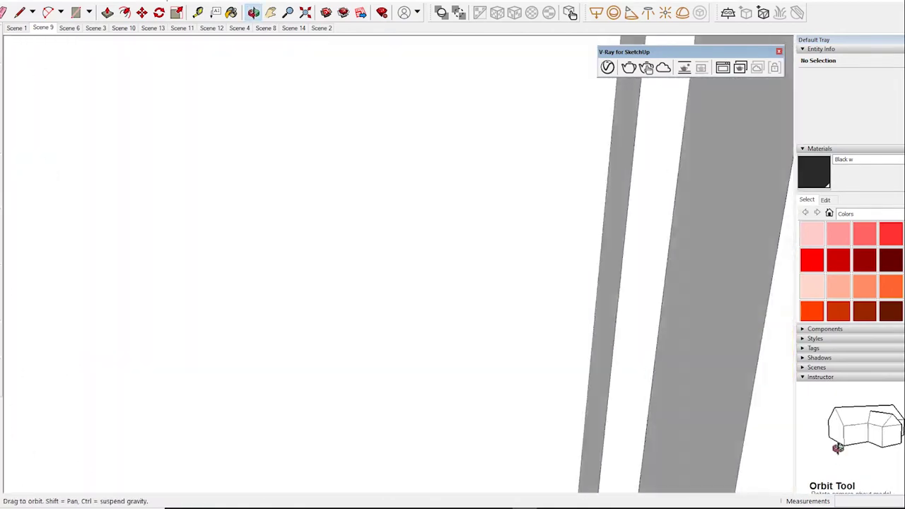
{"action": "key", "text": "space"}
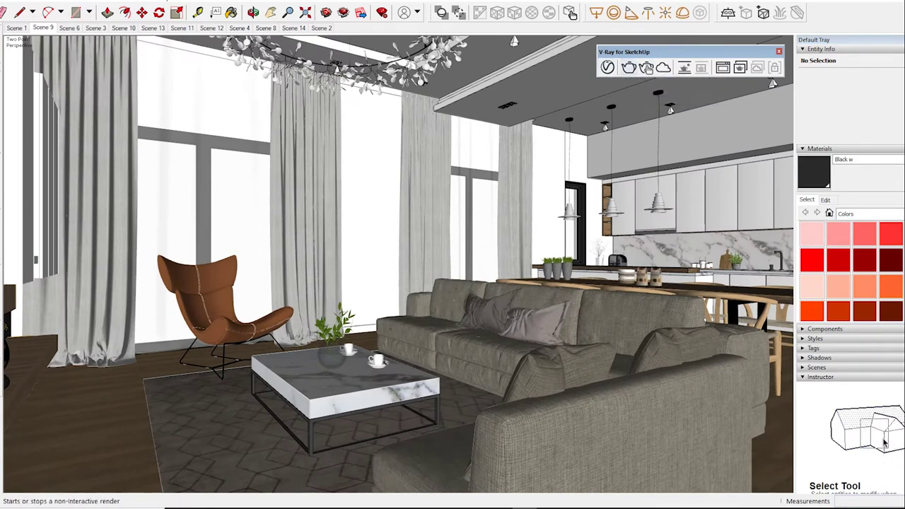
{"action": "left_click", "coordinate": [630, 68]}
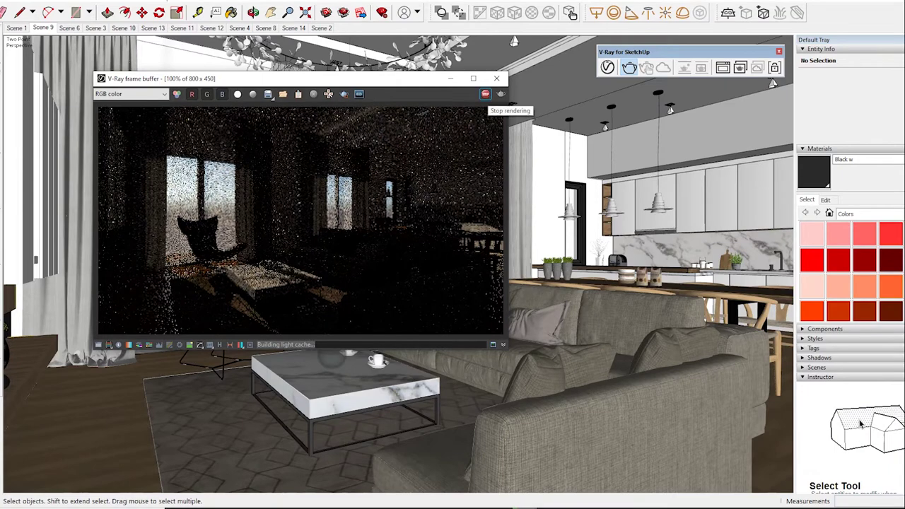
{"action": "left_click", "coordinate": [485, 95]}
{"action": "key", "text": "alt+F4"}
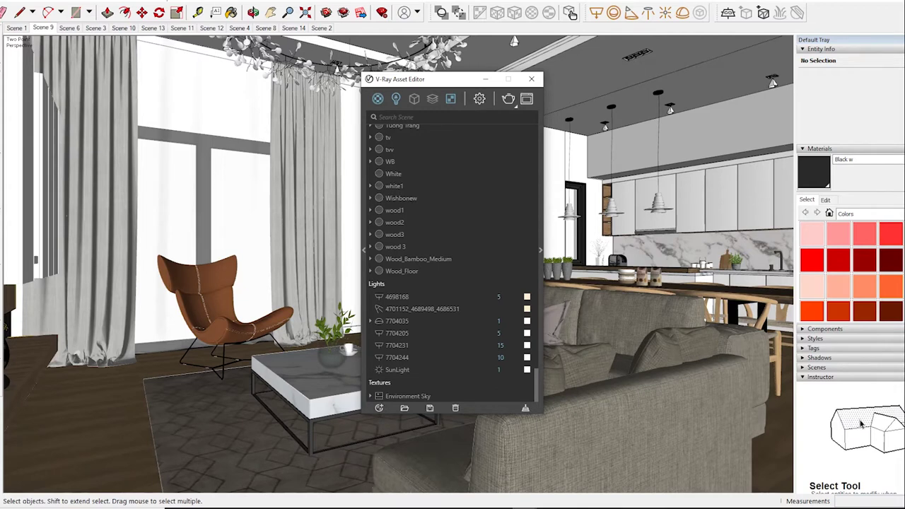
Step: Lower Wood_Floor's reflection glossiness from 0.75 to 0.7, then sample the Color_A02 surface from the model
{"action": "left_click", "coordinate": [401, 270]}
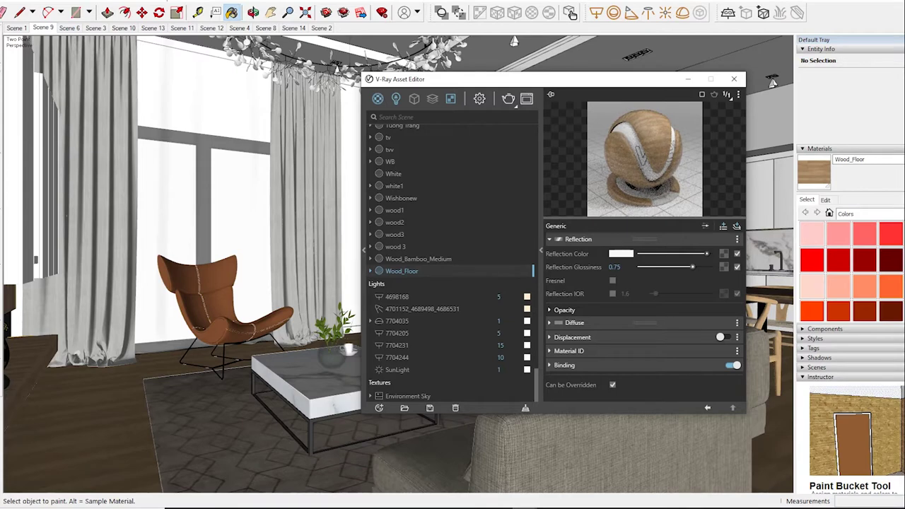
{"action": "type", "text": "0.7"}
{"action": "key", "text": "Return"}
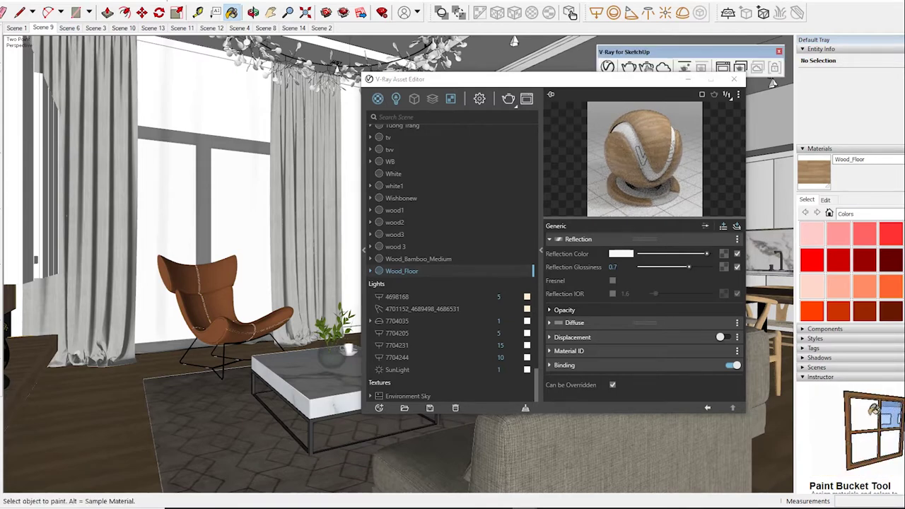
{"action": "key", "text": "alt"}
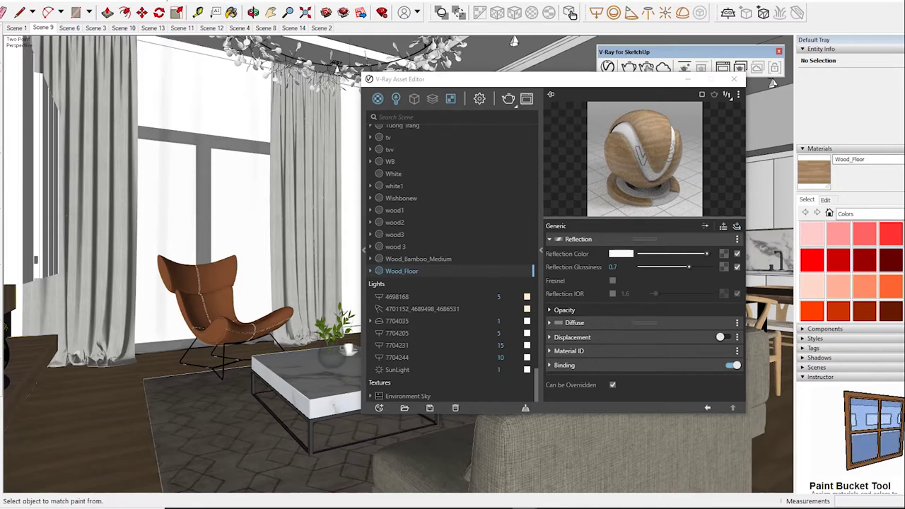
{"action": "key", "text": "o"}
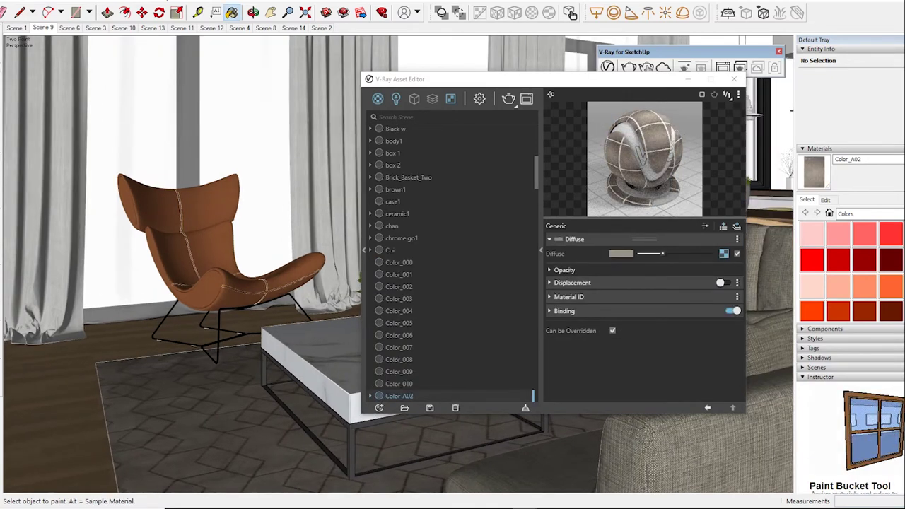
Step: Add a reflective coat layer with 0.4 glossiness to Color_A02
{"action": "right_click", "coordinate": [723, 253]}
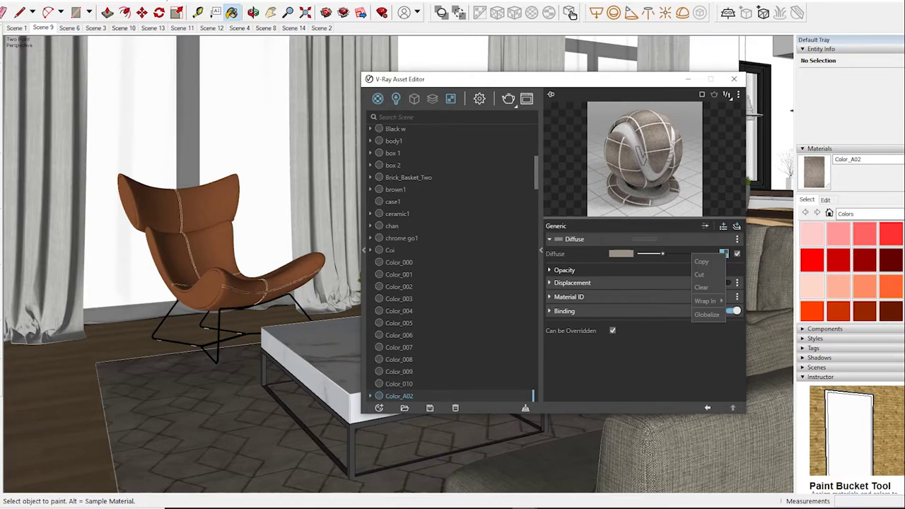
{"action": "left_click", "coordinate": [701, 262]}
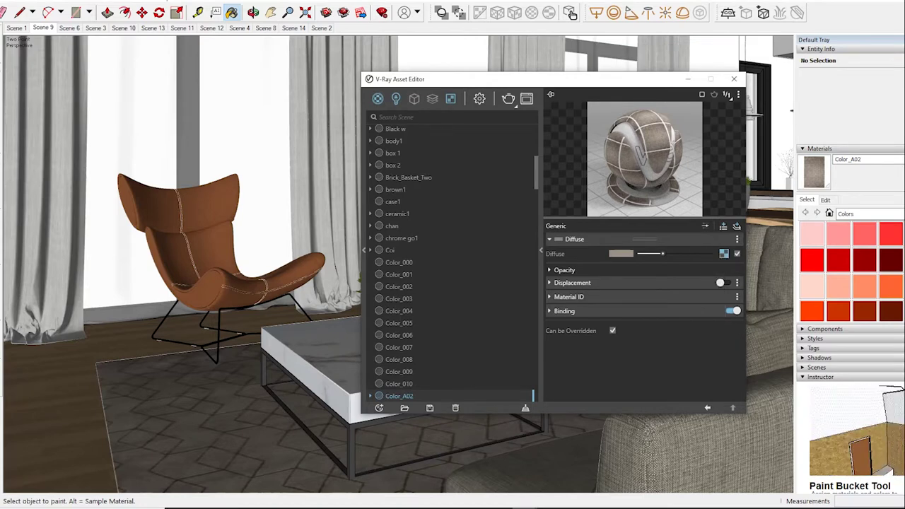
{"action": "left_click", "coordinate": [737, 226]}
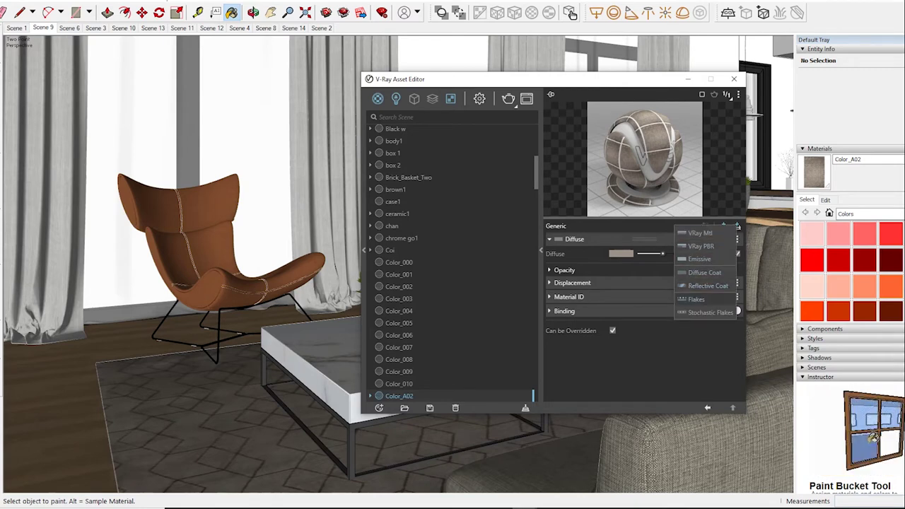
{"action": "left_click", "coordinate": [710, 312]}
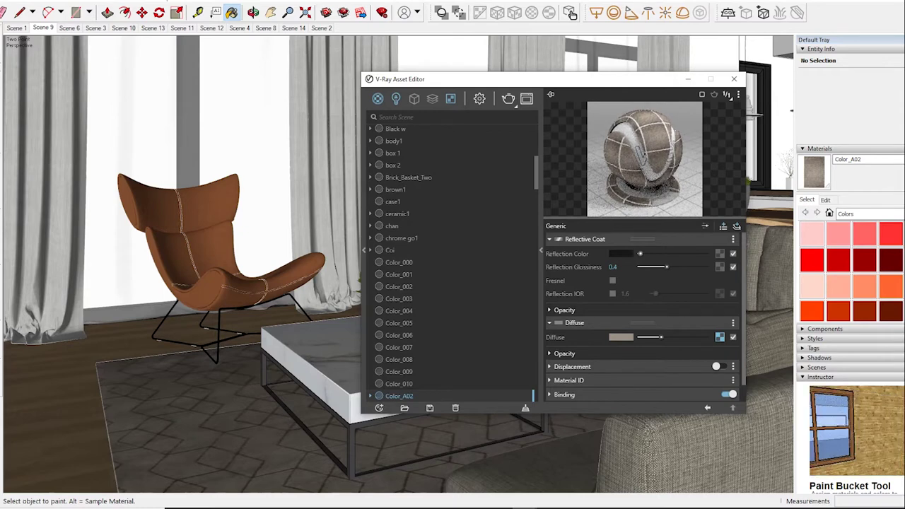
Step: Add a bump layer to Color_A02 with amount 0.05, then sample the next material
{"action": "left_click", "coordinate": [723, 226]}
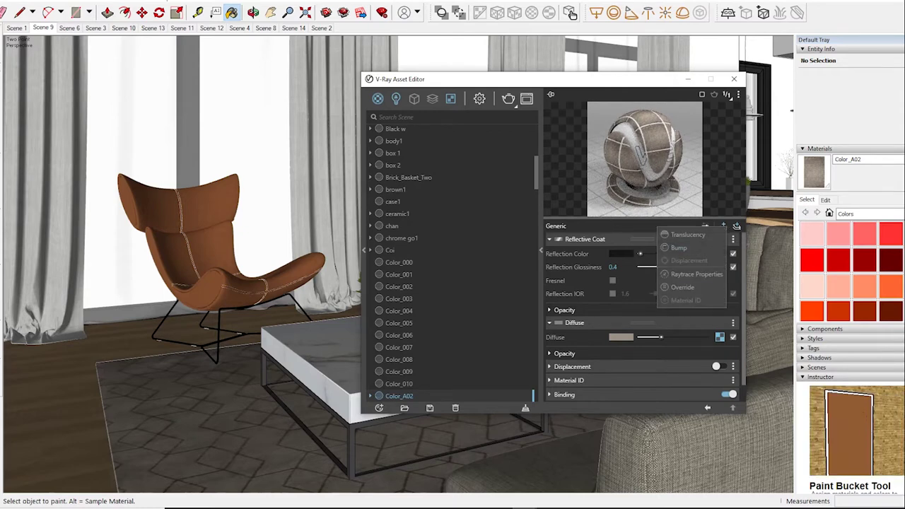
{"action": "left_click", "coordinate": [679, 247]}
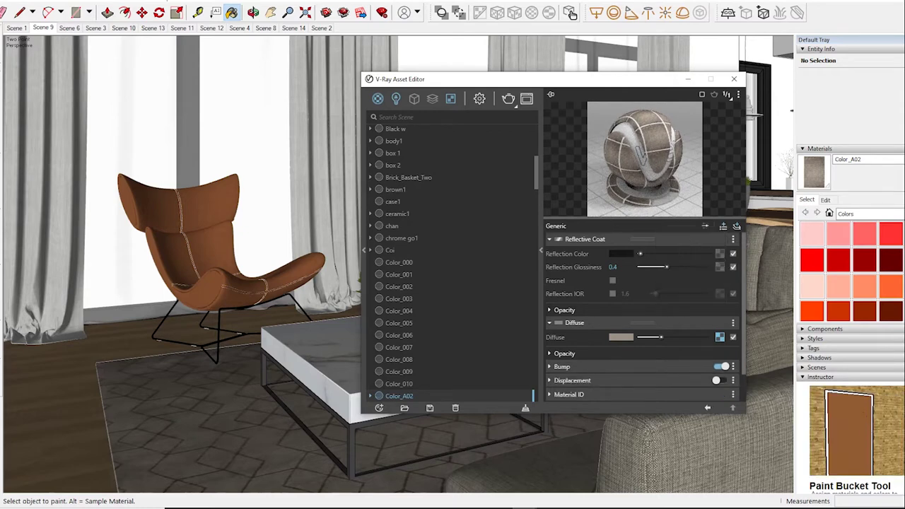
{"action": "left_click", "coordinate": [562, 366]}
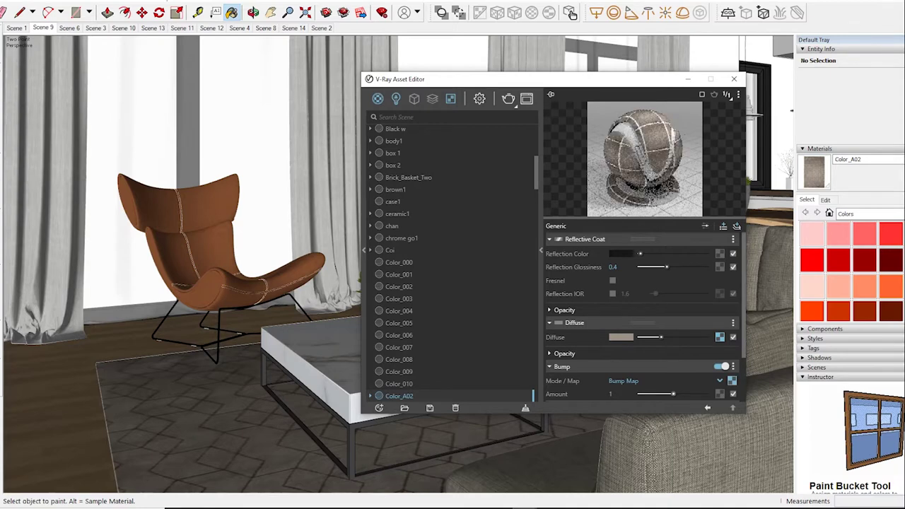
{"action": "left_click_drag", "start_coordinate": [643, 394], "coordinate": [639, 394]}
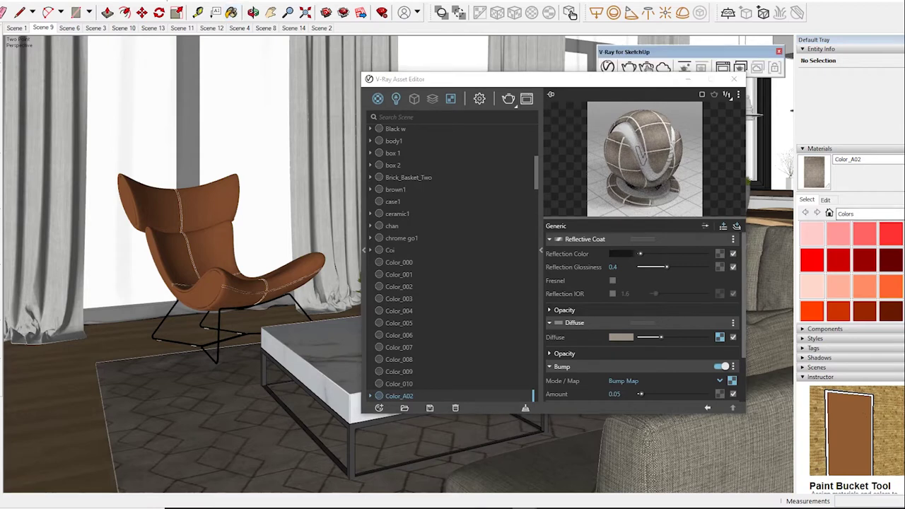
{"action": "left_click", "coordinate": [791, 109], "text": "alt"}
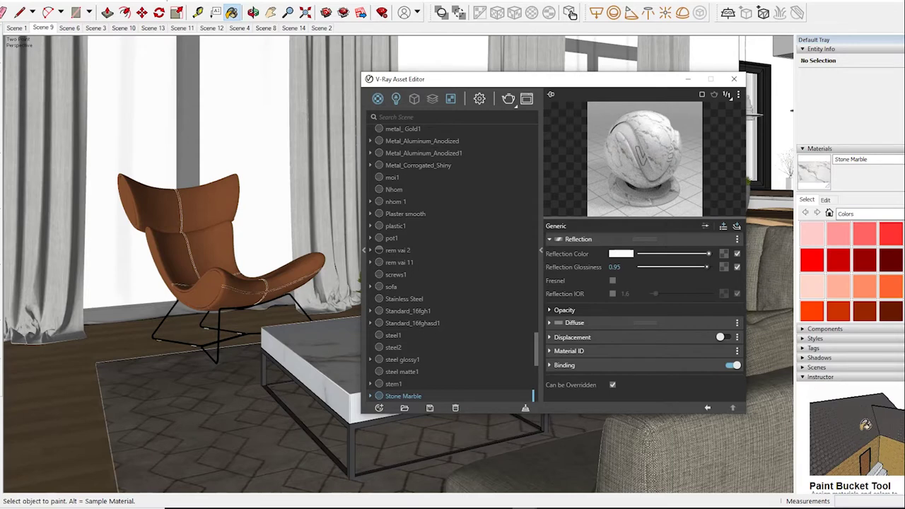
Step: Sample the fabric-like Material~1 into the Asset Editor after reviewing Stone Marble's reflection settings
{"action": "key", "text": "alt"}
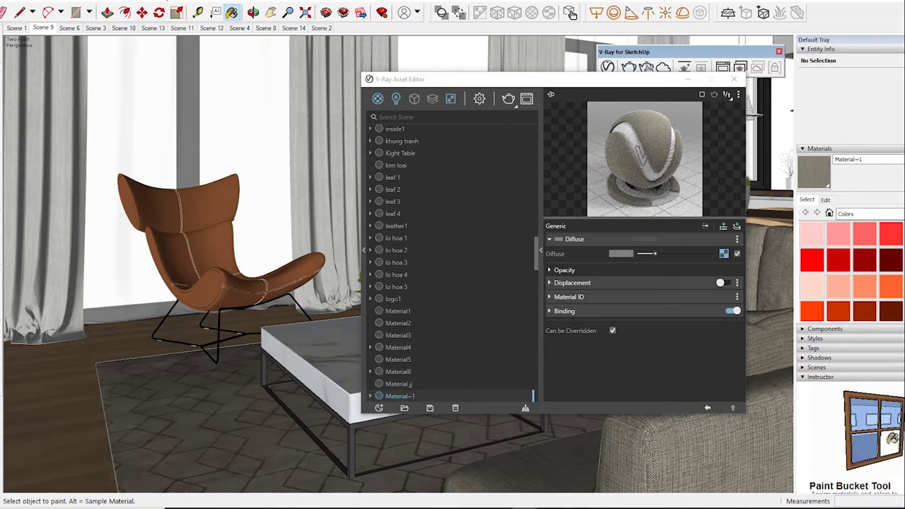
Step: Look through the diffuse slot and add-layer menus, then sample Material~21 from the model
{"action": "right_click", "coordinate": [724, 253]}
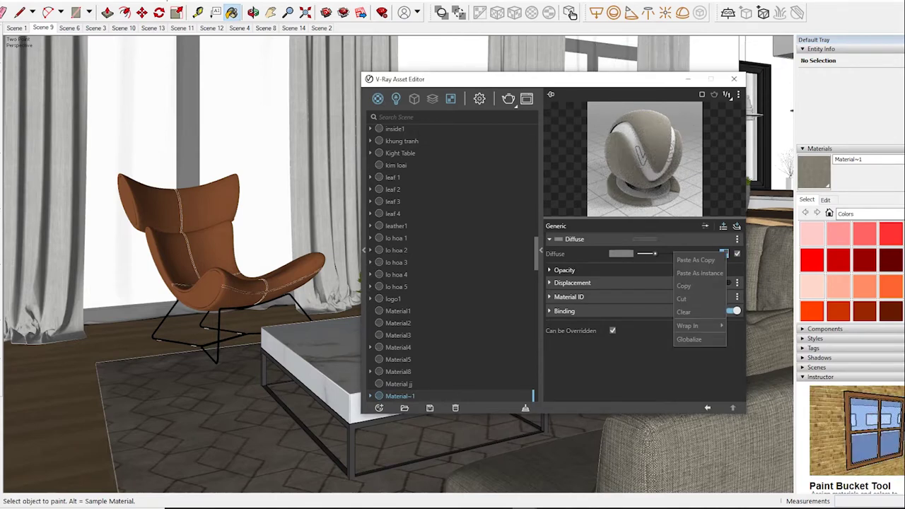
{"action": "key", "text": "Escape"}
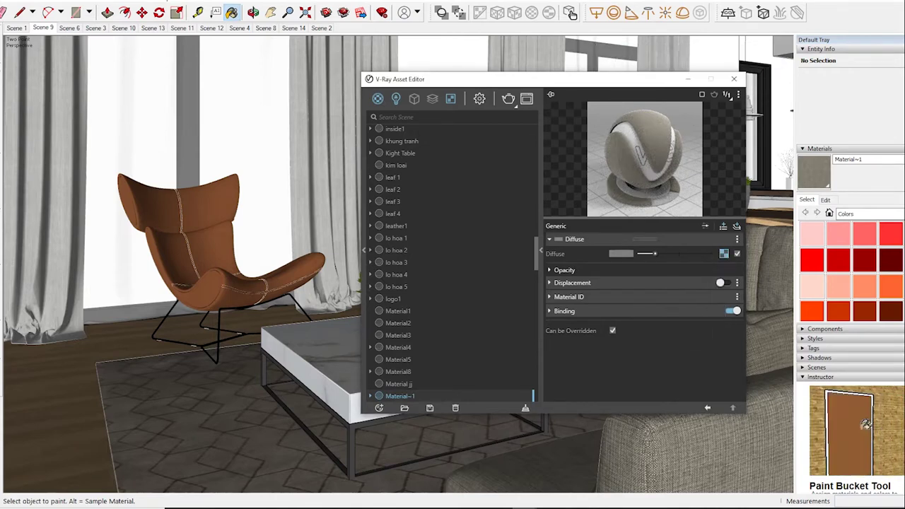
{"action": "left_click", "coordinate": [736, 225]}
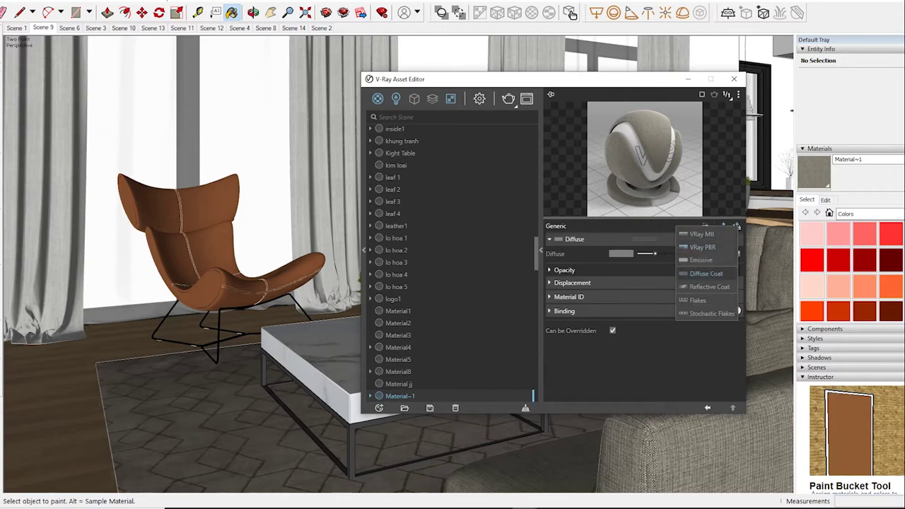
{"action": "key", "text": "Escape"}
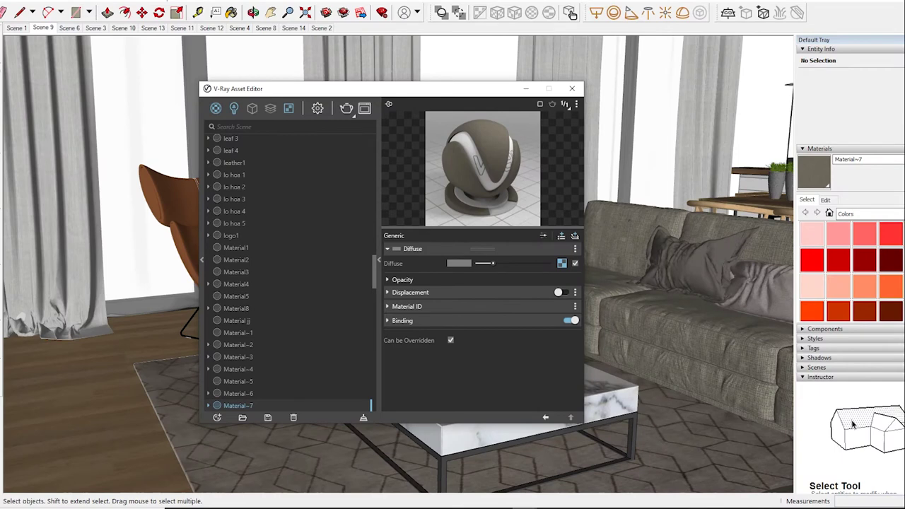
{"action": "left_click", "coordinate": [570, 12]}
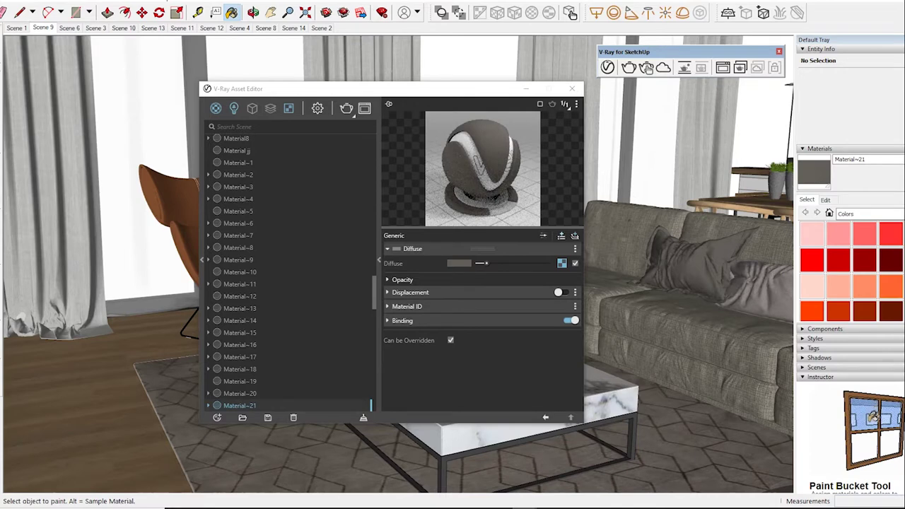
Step: Give Material~21 a reflective coat with black reflection colour and 0.5 glossiness, then sample rem vai 2
{"action": "left_click", "coordinate": [575, 236]}
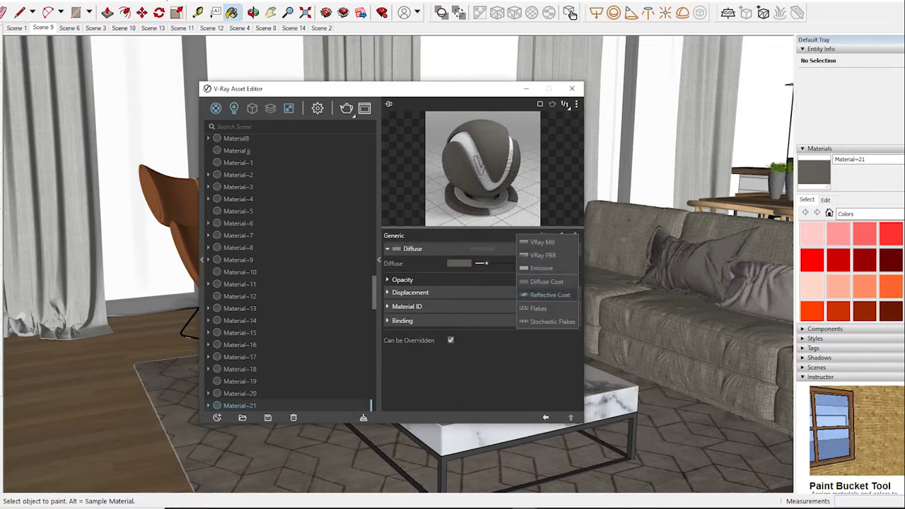
{"action": "key", "text": "Escape"}
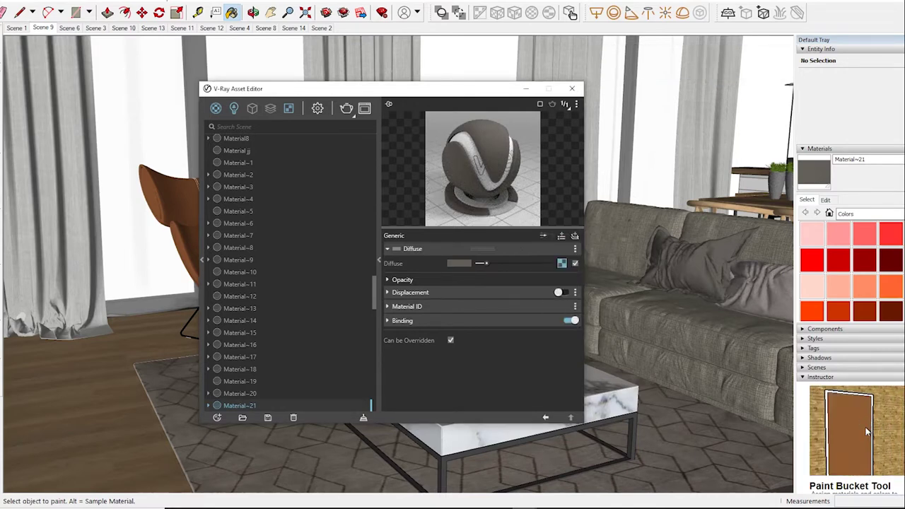
{"action": "left_click_drag", "start_coordinate": [543, 263], "coordinate": [495, 264]}
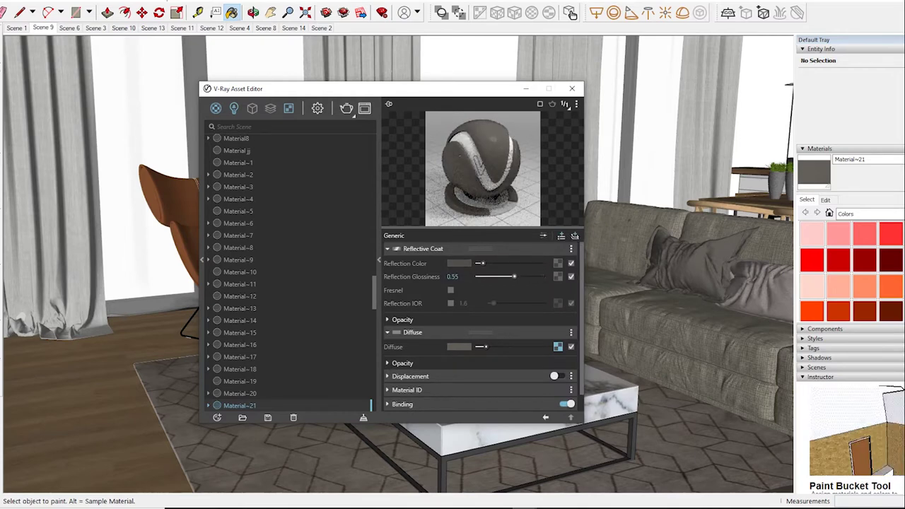
{"action": "left_click_drag", "start_coordinate": [481, 263], "coordinate": [477, 263]}
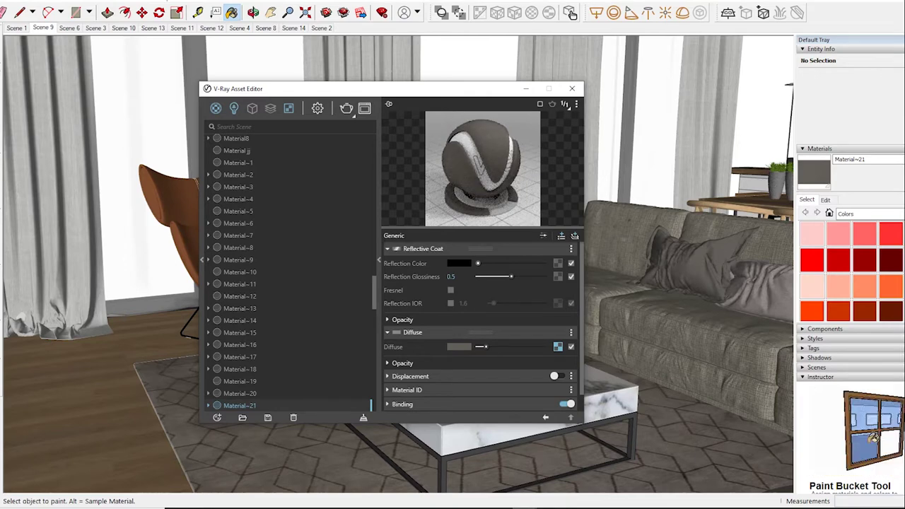
{"action": "left_click", "coordinate": [572, 13]}
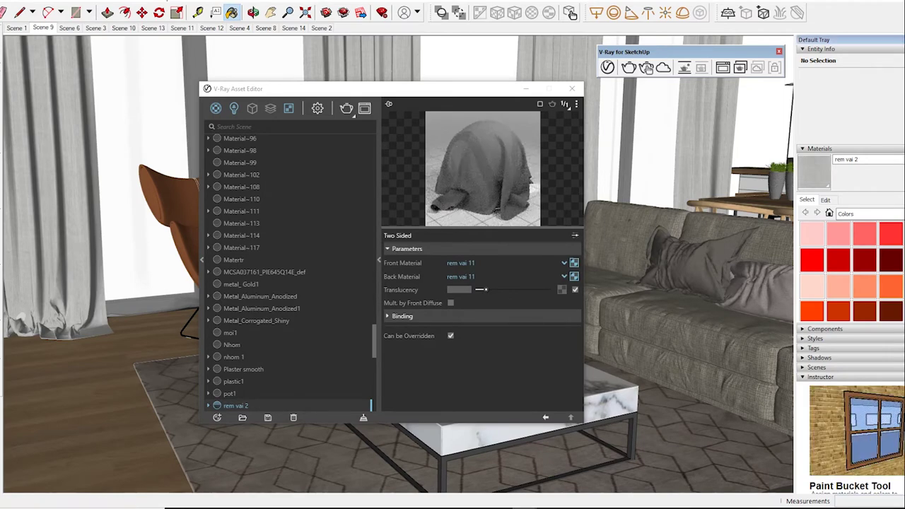
Step: Orbit toward the dining table and chairs and sample the Kight Table material, glossiness 0.8
{"action": "mouse_move", "coordinate": [559, 382]}
{"action": "middle_mouse_down"}
{"action": "mouse_move", "coordinate": [586, 385]}
{"action": "mouse_move", "coordinate": [598, 406]}
{"action": "middle_mouse_up"}
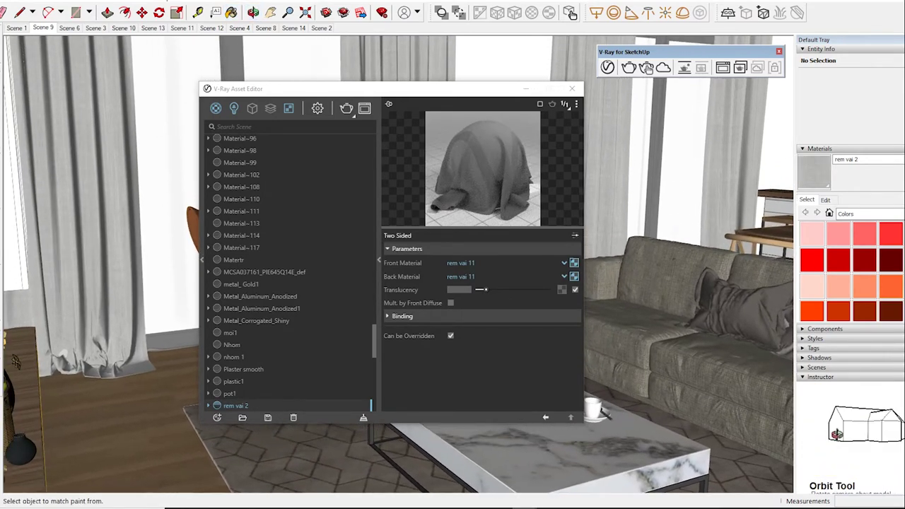
{"action": "left_click", "coordinate": [598, 407], "text": "alt"}
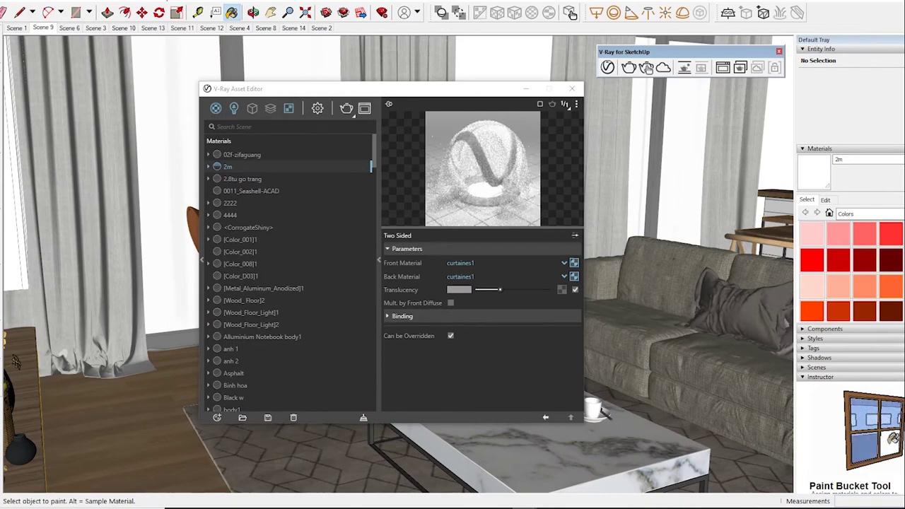
{"action": "middle_click_drag", "start_coordinate": [602, 413], "coordinate": [566, 411]}
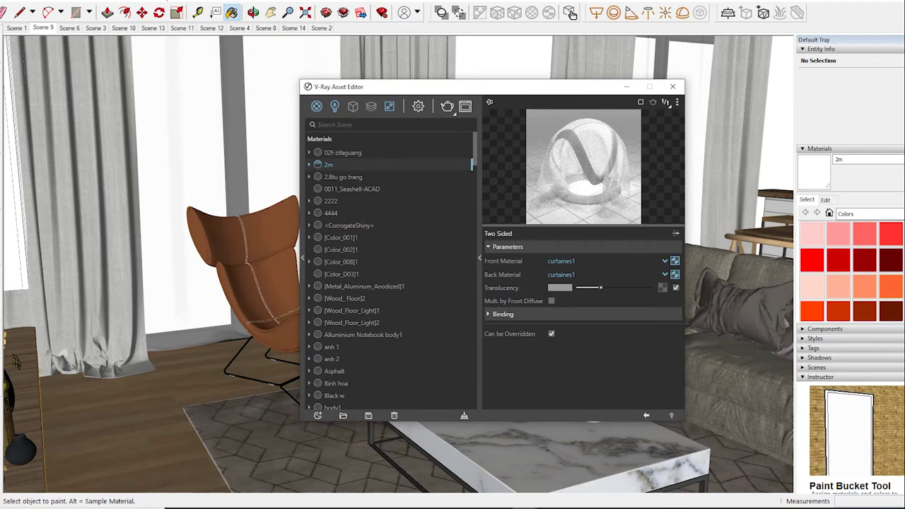
{"action": "key", "text": "alt"}
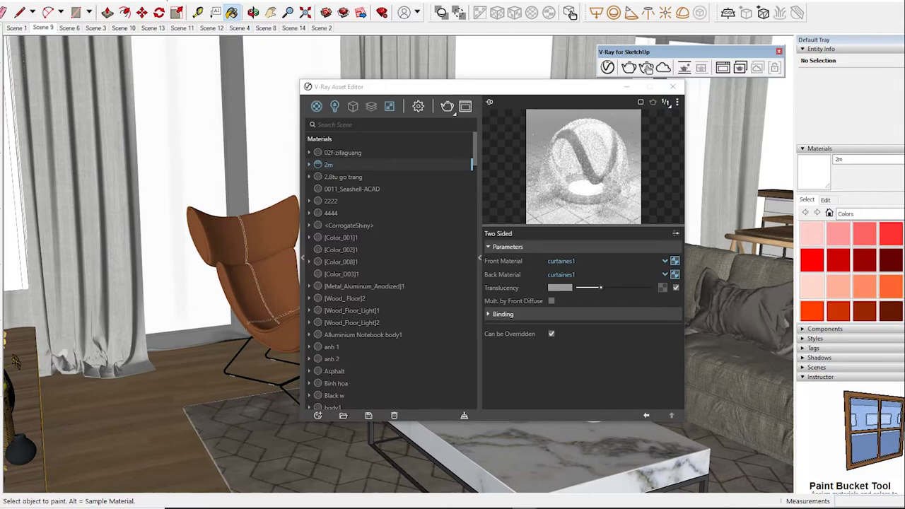
{"action": "key", "text": "alt"}
{"action": "left_click_drag", "start_coordinate": [396, 86], "coordinate": [221, 84]}
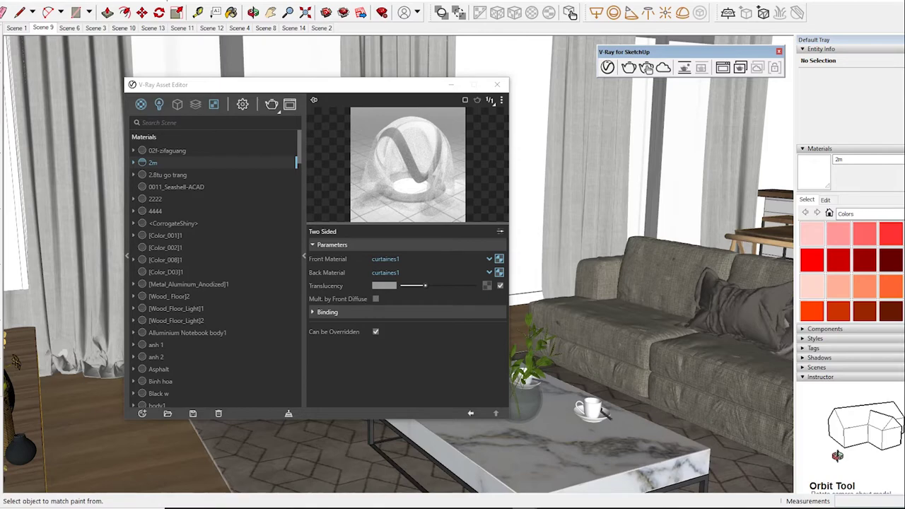
{"action": "middle_click_drag", "start_coordinate": [566, 318], "coordinate": [481, 311]}
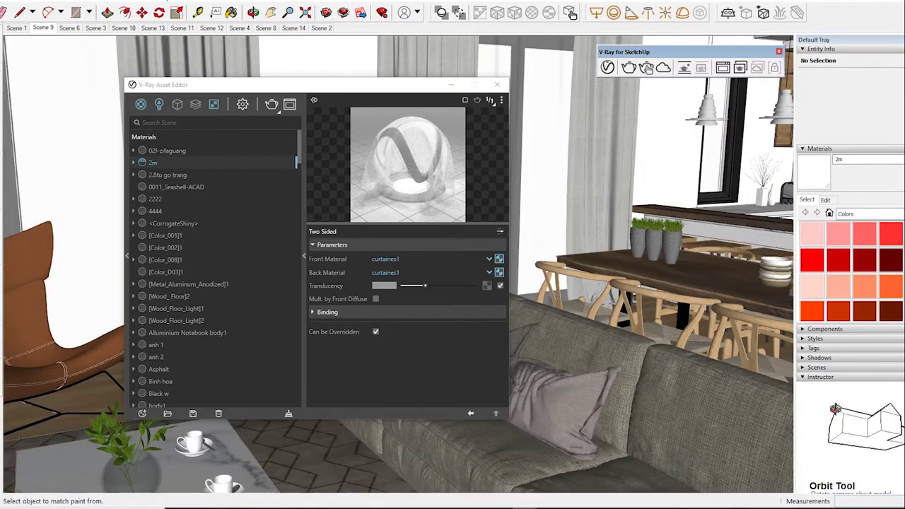
{"action": "left_click", "coordinate": [672, 283], "text": "alt"}
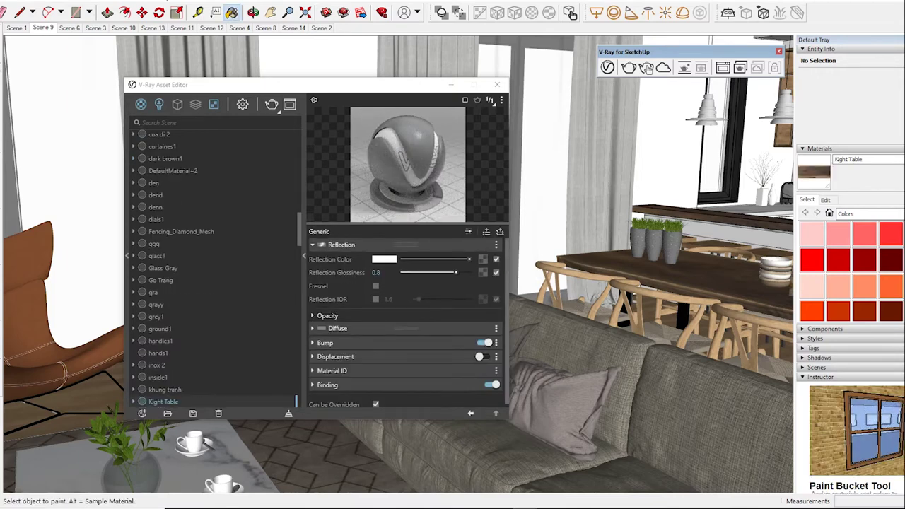
Step: Set reflection glossiness to 0.7 on Wishbonew and 0.75 on Kight Table, then adjust cua di 2
{"action": "key", "text": "alt"}
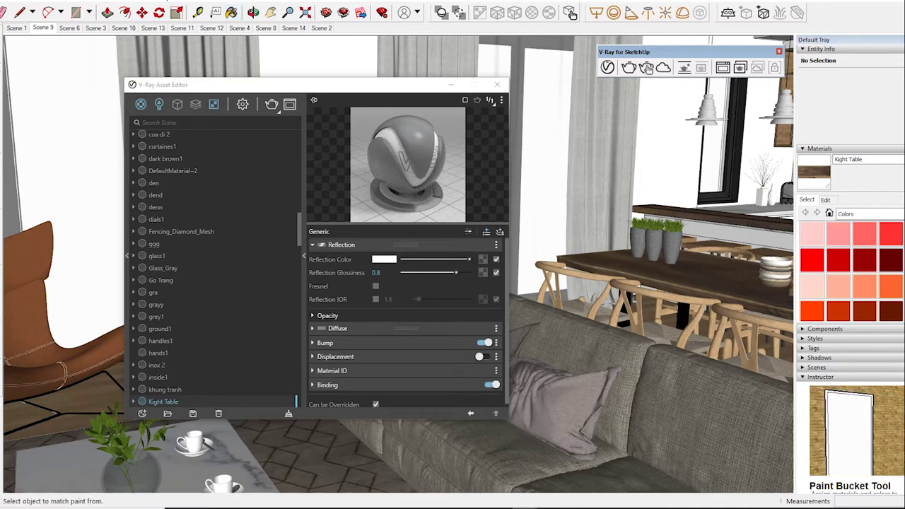
{"action": "left_click", "coordinate": [622, 297], "text": "alt"}
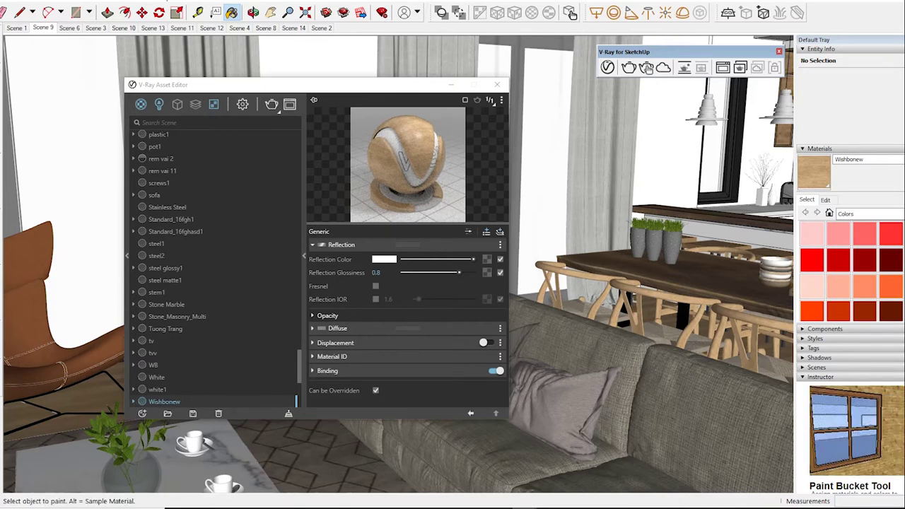
{"action": "left_click_drag", "start_coordinate": [474, 259], "coordinate": [455, 272]}
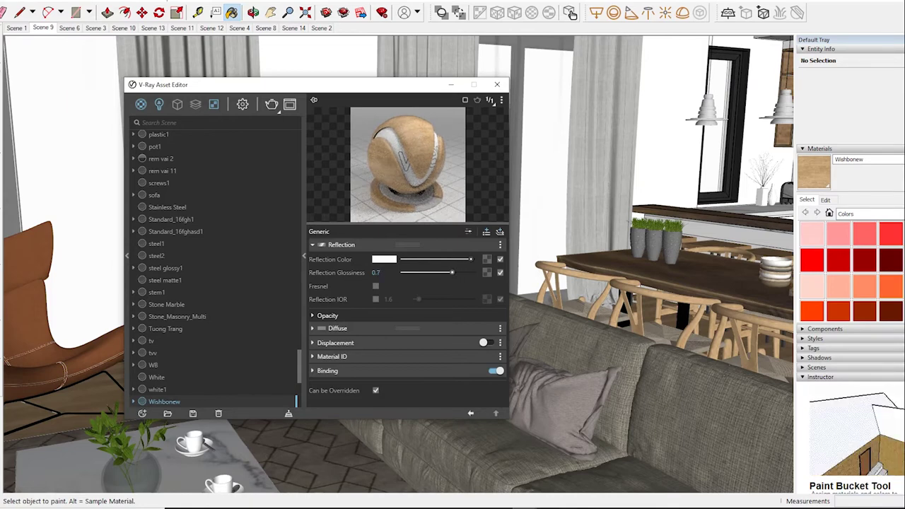
{"action": "key", "text": "alt"}
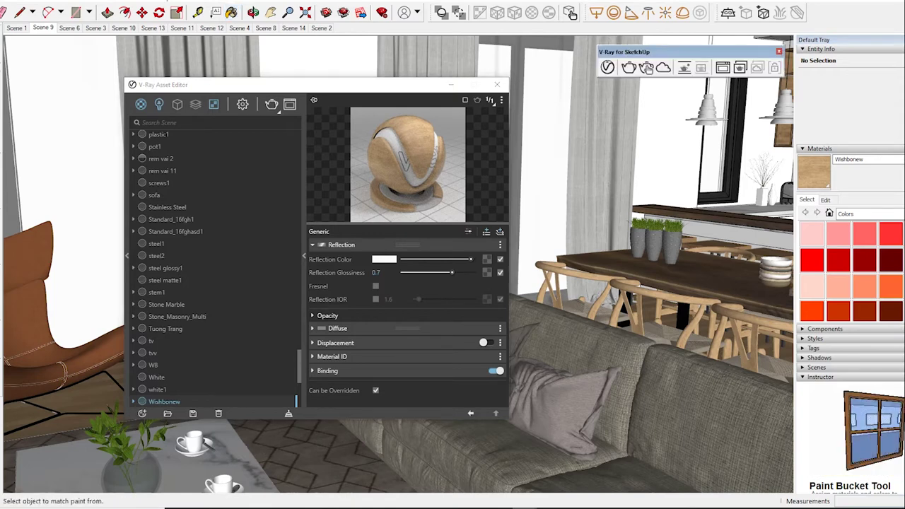
{"action": "left_click", "coordinate": [163, 402]}
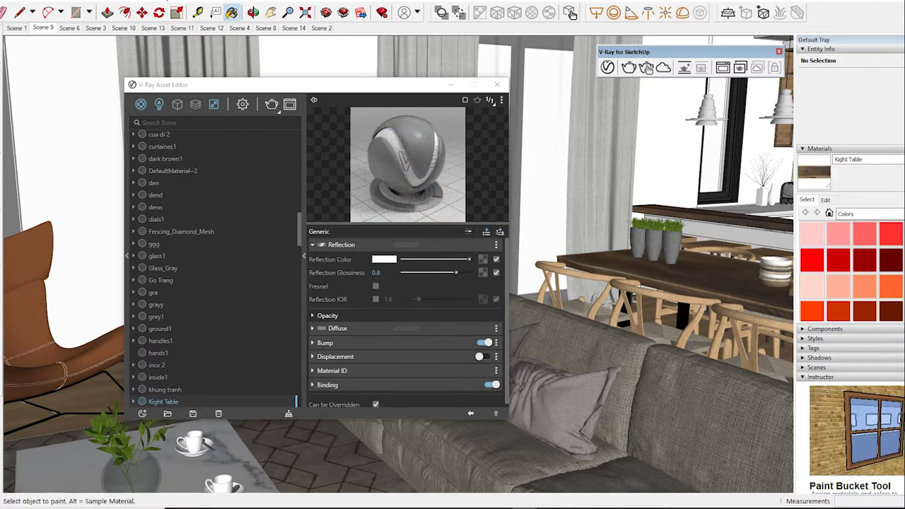
{"action": "left_click_drag", "start_coordinate": [455, 272], "coordinate": [452, 272]}
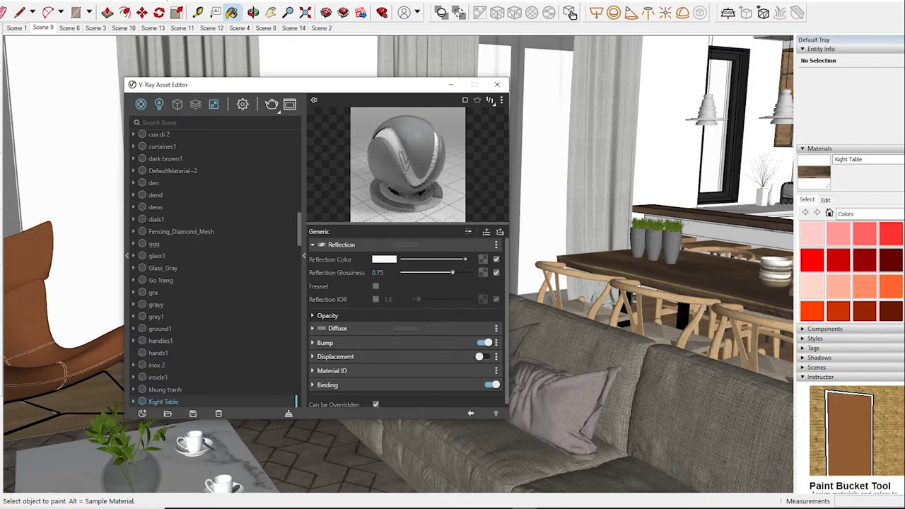
{"action": "key", "text": "alt"}
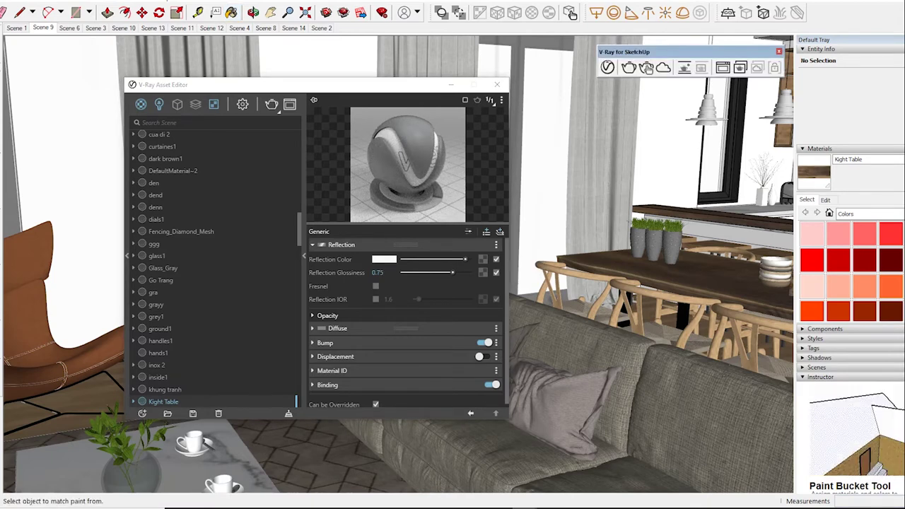
{"action": "left_click", "coordinate": [714, 141], "text": "alt"}
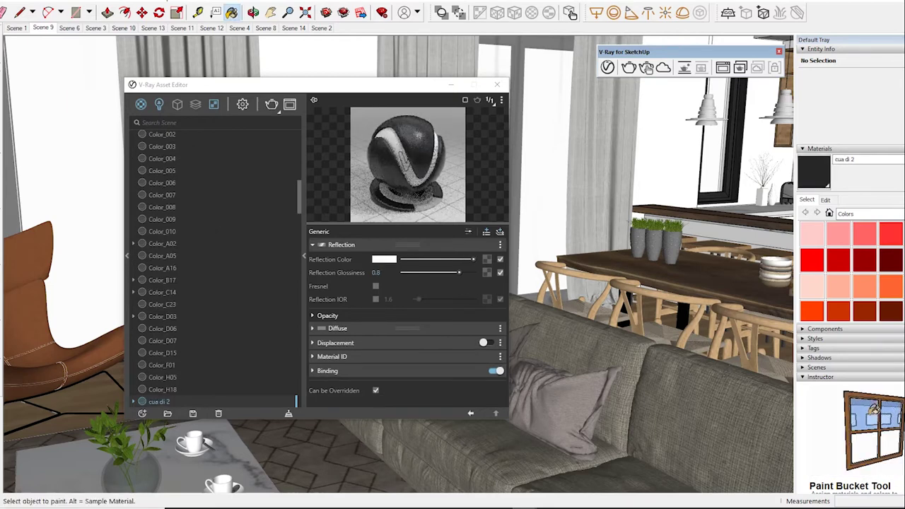
{"action": "left_click", "coordinate": [468, 260]}
{"action": "type", "text": "0.75"}
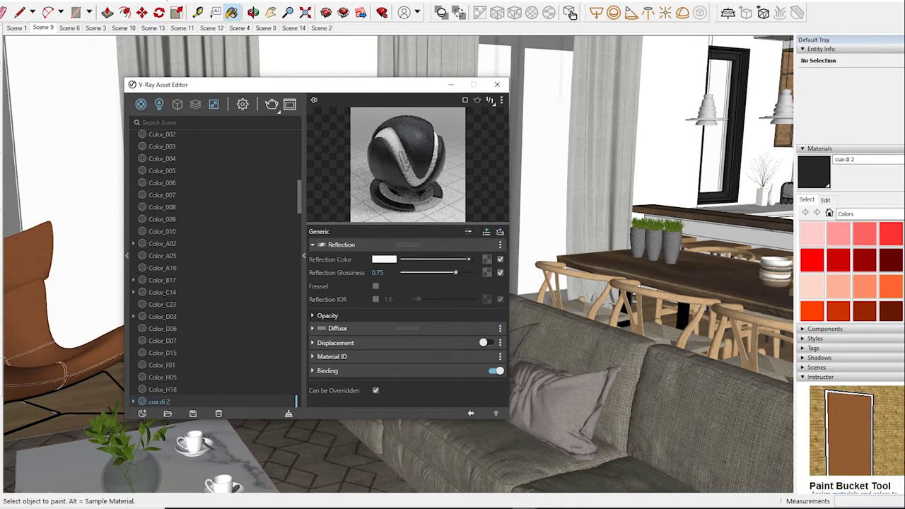
Step: Sample the marble table and lower Stone Marble's reflection glossiness from 0.95 to 0.9
{"action": "left_click", "coordinate": [571, 13]}
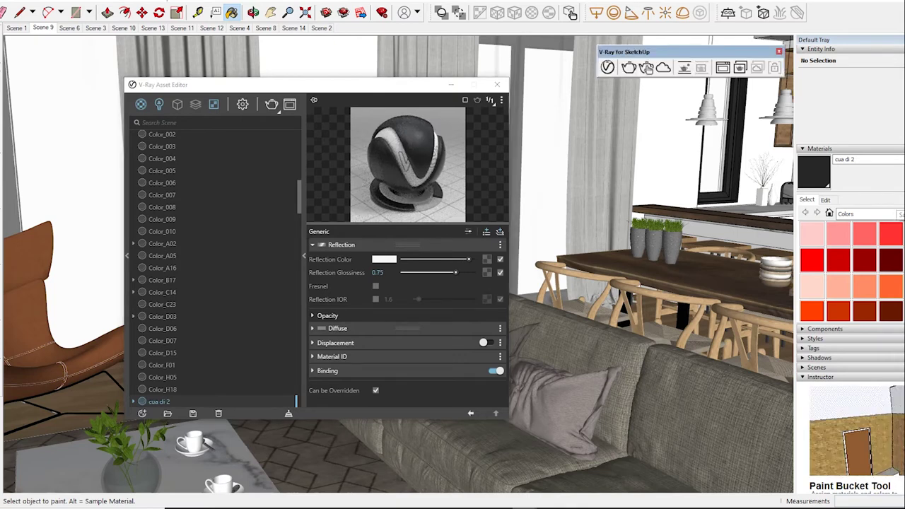
{"action": "key", "text": "o"}
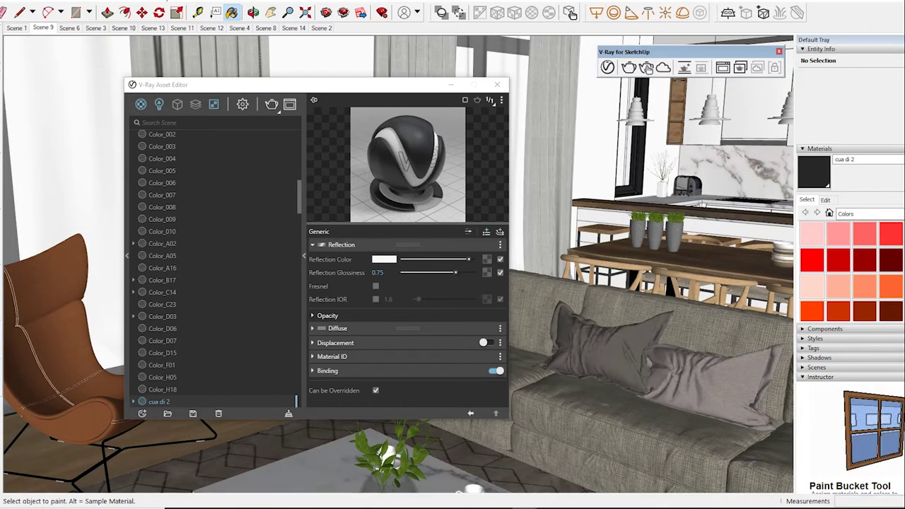
{"action": "key", "text": "alt"}
{"action": "left_click", "coordinate": [707, 167], "text": "alt"}
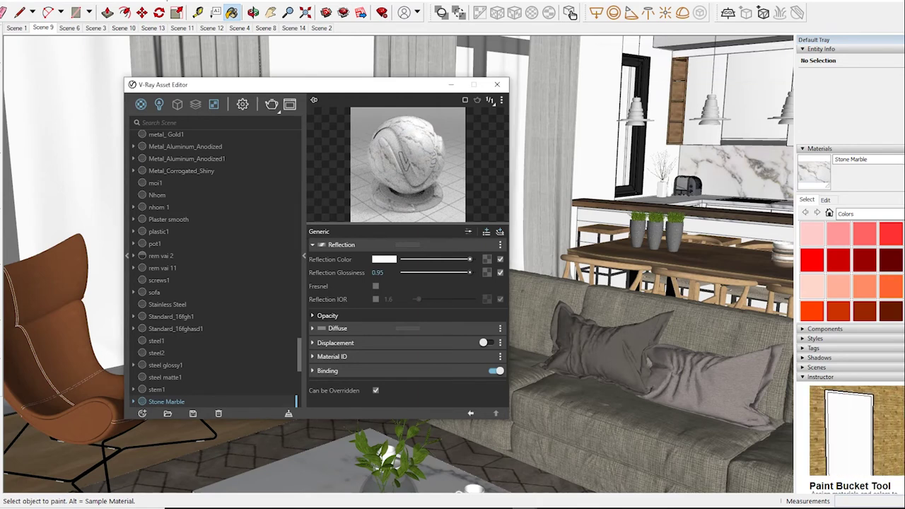
{"action": "left_click_drag", "start_coordinate": [469, 272], "coordinate": [466, 272]}
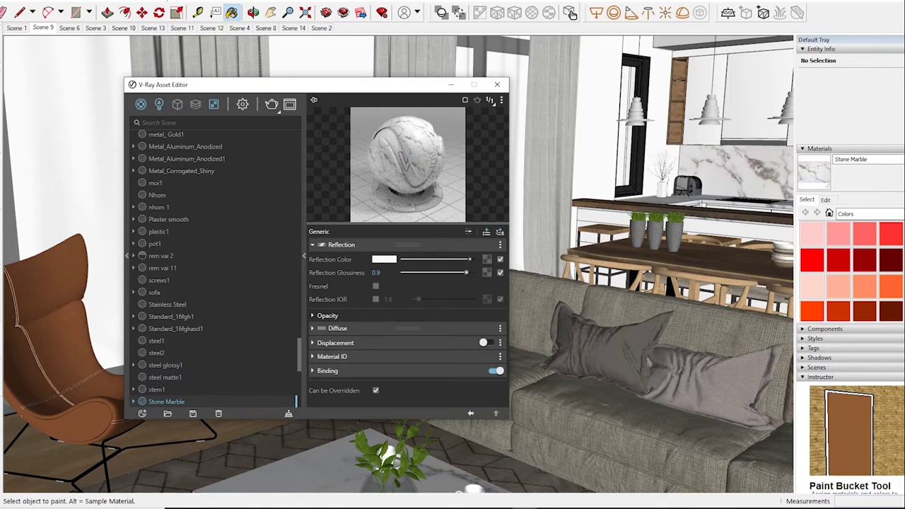
Step: Sample the brown ggg wood material, whose reflection glossiness reads 0.8
{"action": "key", "text": "alt"}
{"action": "key", "text": "b"}
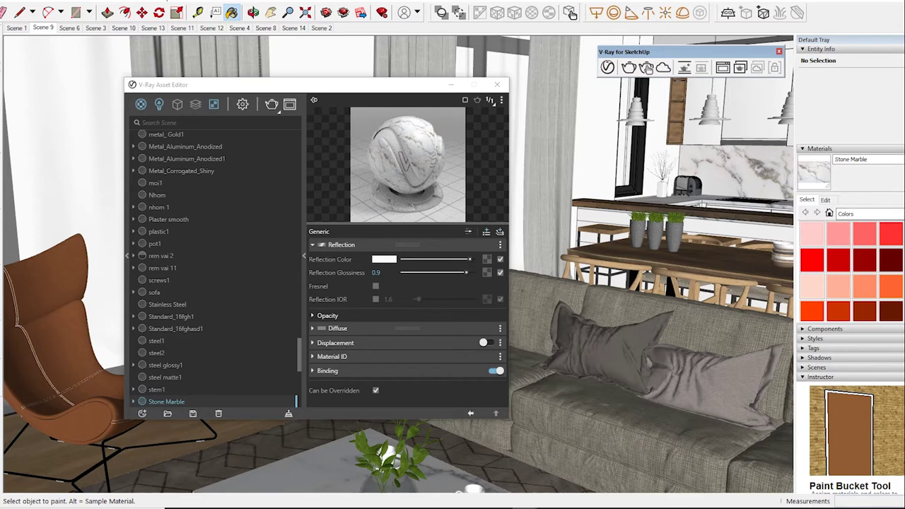
{"action": "key", "text": "alt"}
{"action": "left_click", "coordinate": [678, 113], "text": "alt"}
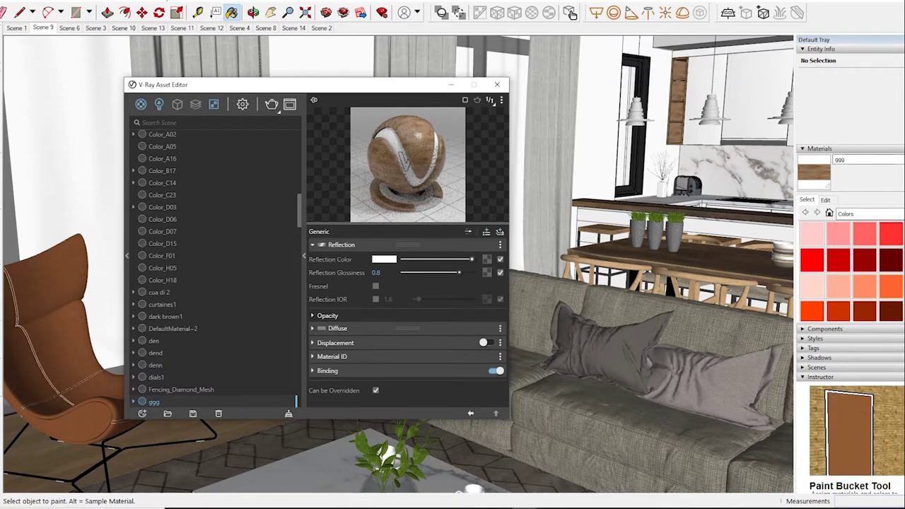
Step: Sample Glass_Gray and the 4444 material, then show the scene's lights list
{"action": "key", "text": "alt"}
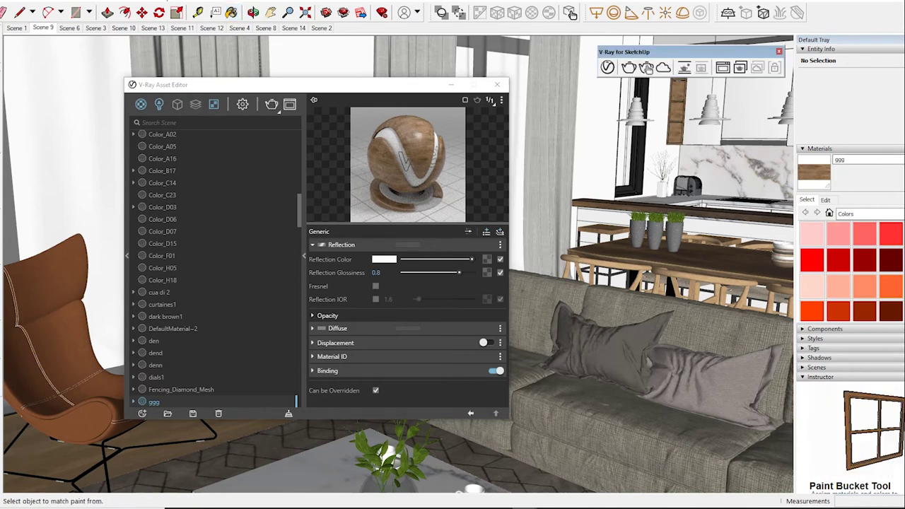
{"action": "left_click", "coordinate": [640, 162], "text": "alt"}
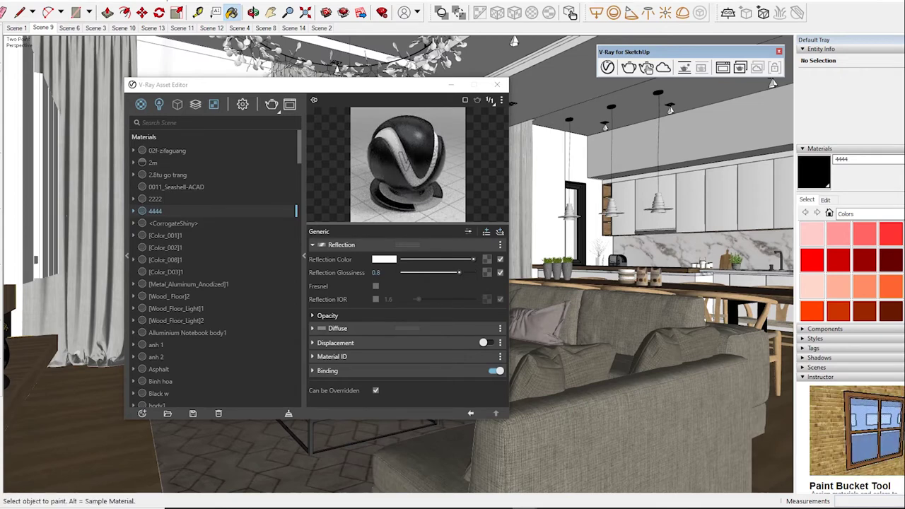
{"action": "left_click", "coordinate": [159, 104]}
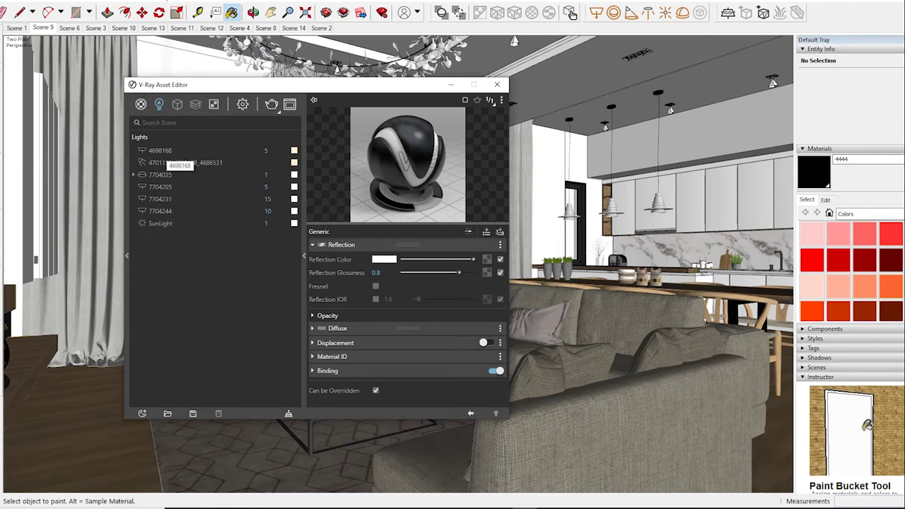
Step: Review light 4698168 and the IES light, then set dome light 7704035's intensity to 5
{"action": "left_click", "coordinate": [160, 150]}
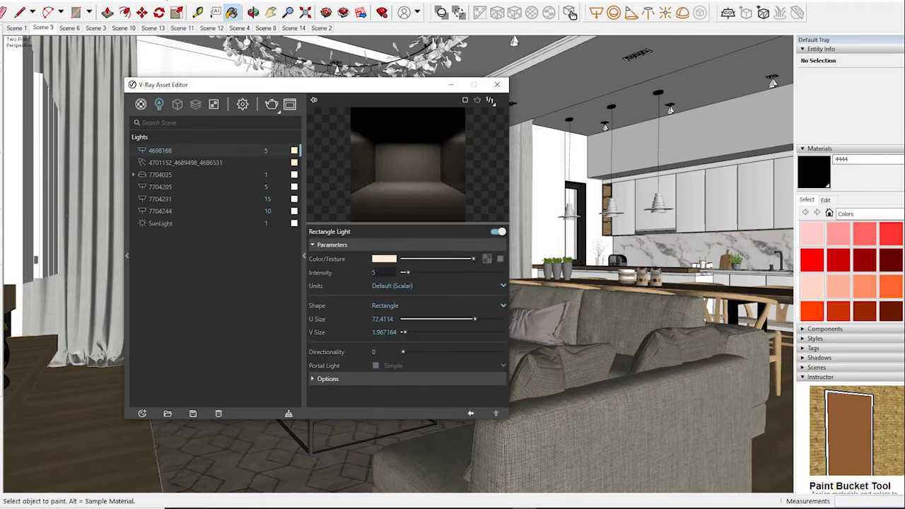
{"action": "left_click", "coordinate": [185, 162]}
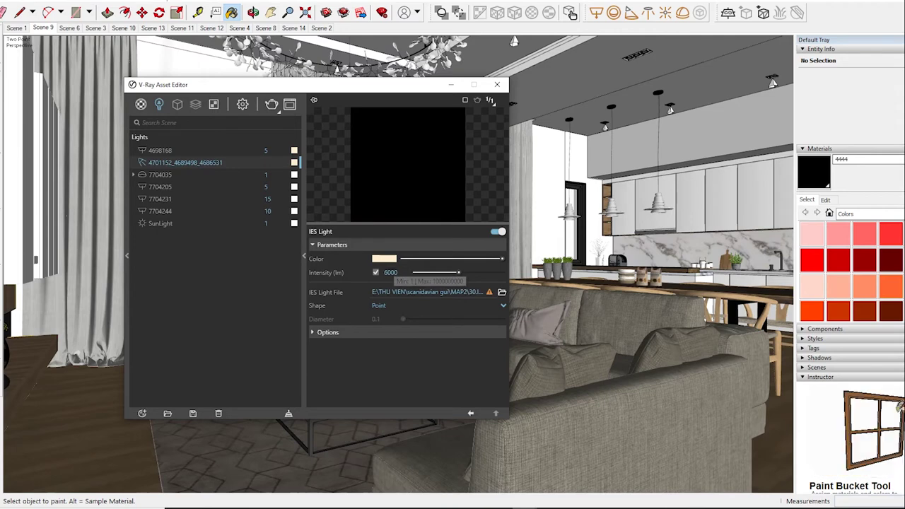
{"action": "key", "text": "Down"}
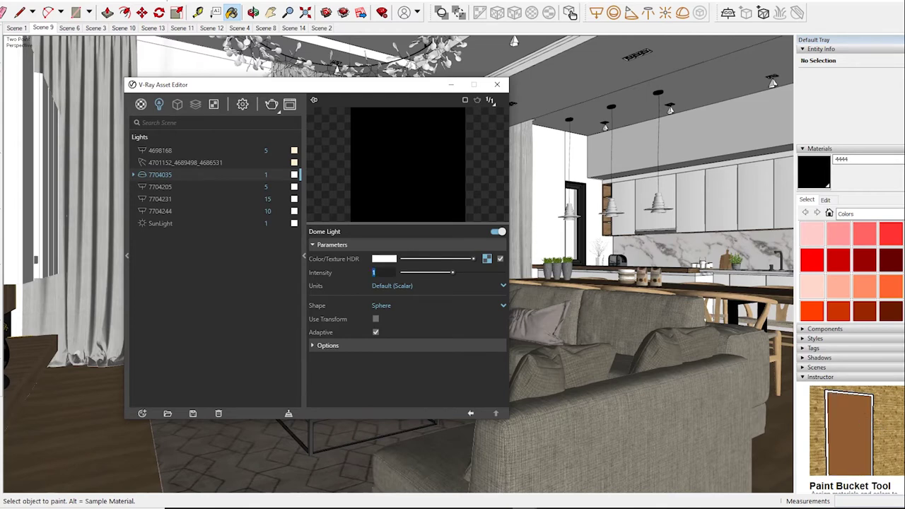
{"action": "type", "text": "5"}
{"action": "key", "text": "Return"}
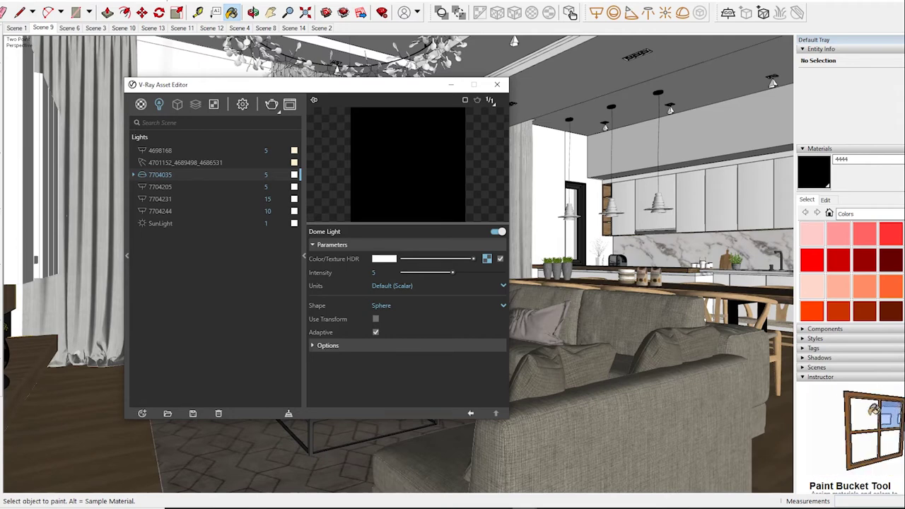
Step: Check lights 7704205, 7704231, 7704244 and the SunLight, then bring up the render settings
{"action": "left_click", "coordinate": [159, 186]}
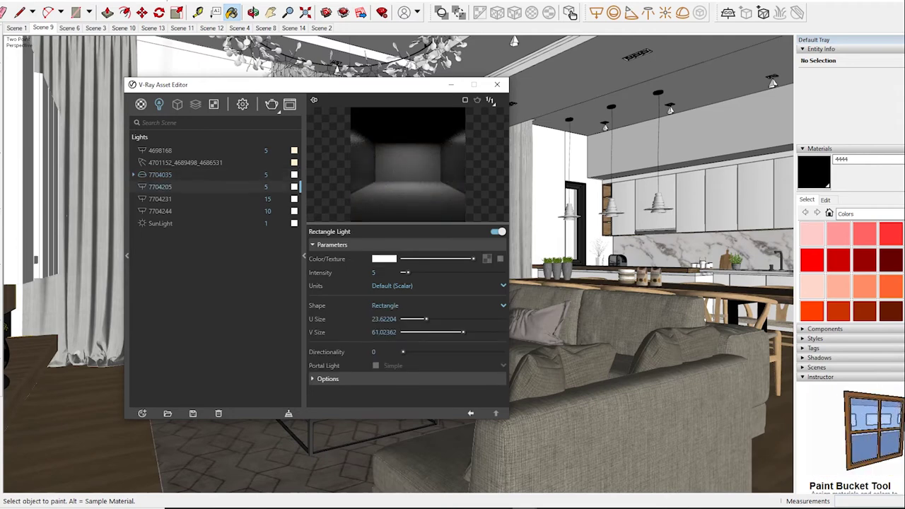
{"action": "left_click", "coordinate": [160, 199]}
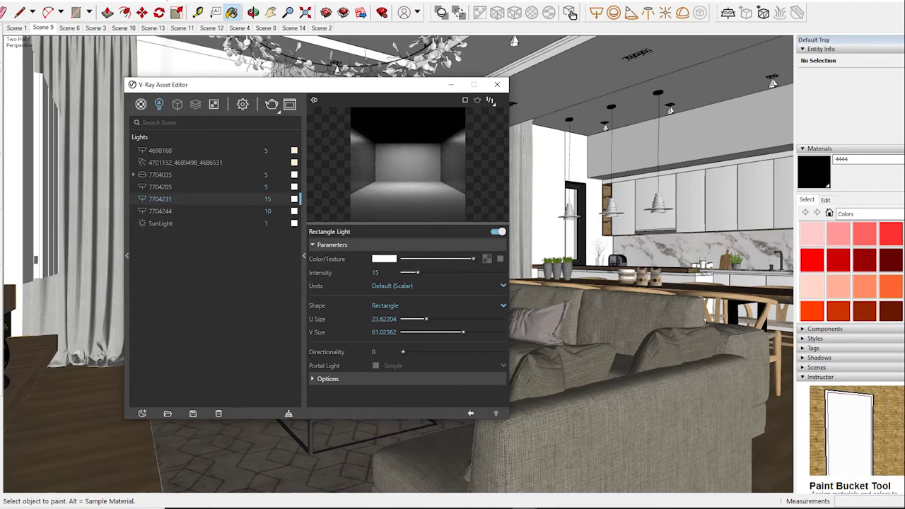
{"action": "left_click", "coordinate": [160, 210]}
{"action": "left_click", "coordinate": [160, 224]}
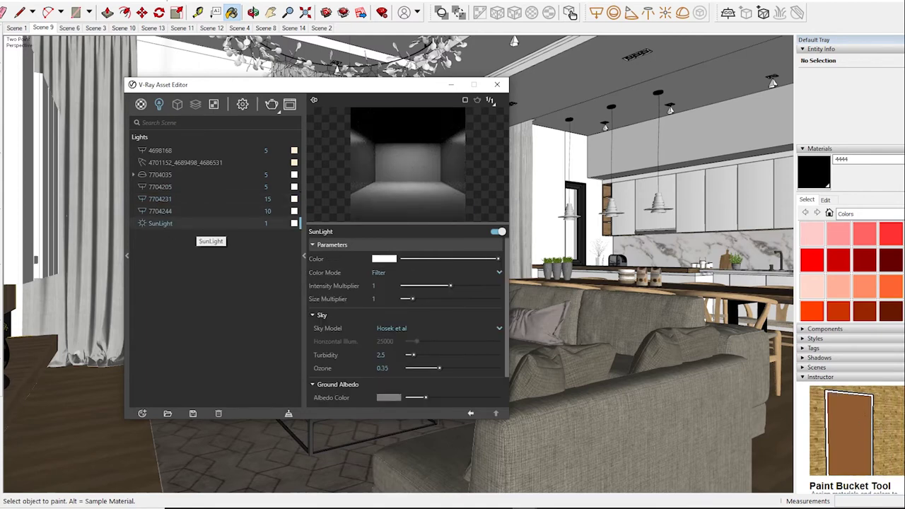
{"action": "left_click", "coordinate": [242, 104]}
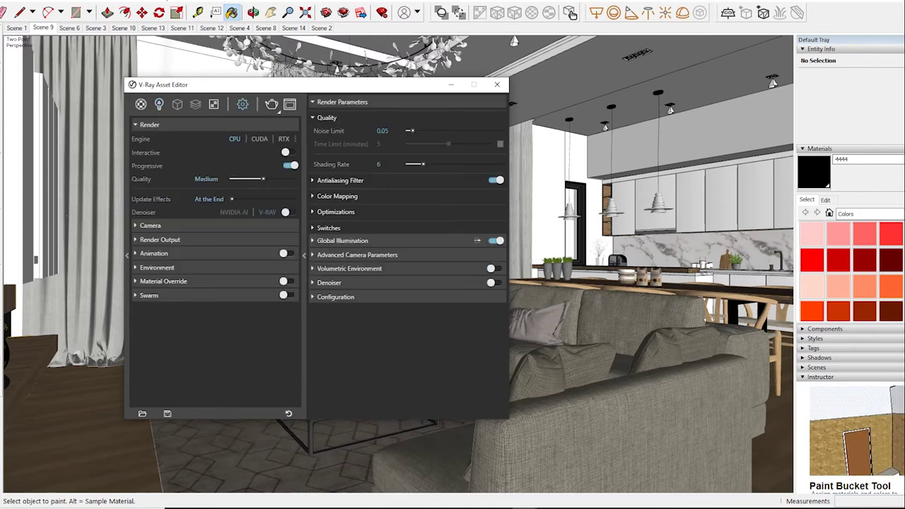
Step: Turn off progressive rendering, enable the V-Ray denoiser, and set camera exposure value to 11
{"action": "left_click", "coordinate": [290, 166]}
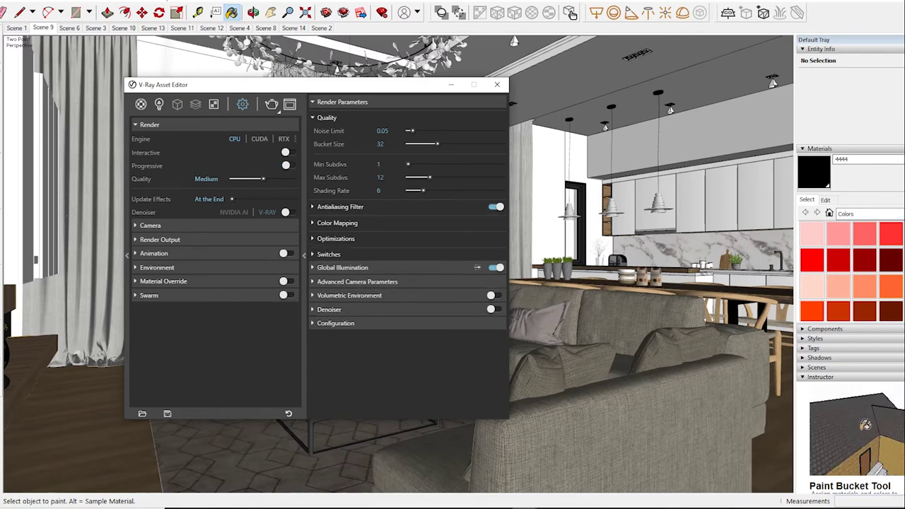
{"action": "left_click", "coordinate": [286, 212]}
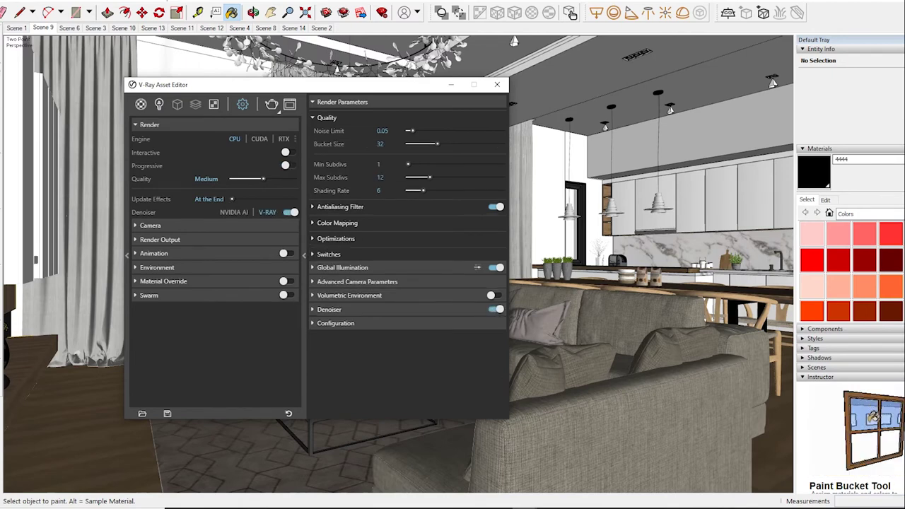
{"action": "left_click", "coordinate": [150, 225]}
{"action": "double_click", "coordinate": [204, 286]}
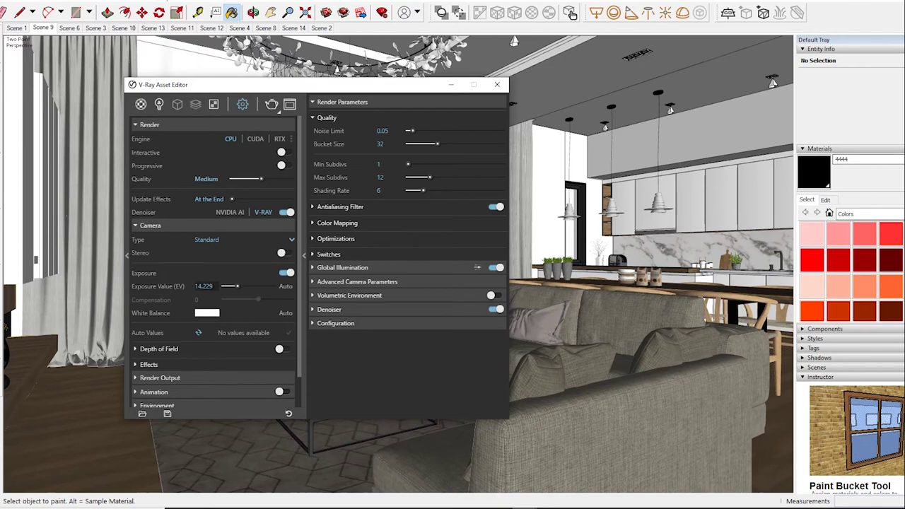
{"action": "type", "text": "11"}
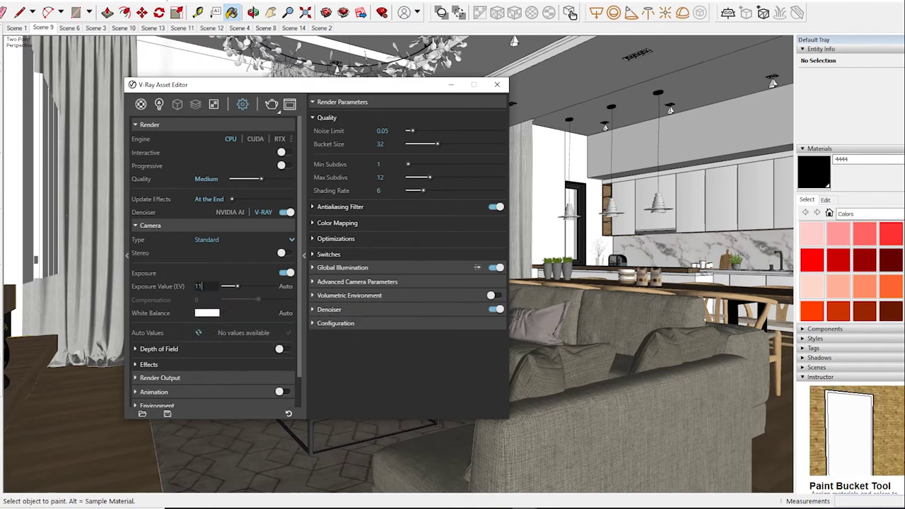
{"action": "key", "text": "Return"}
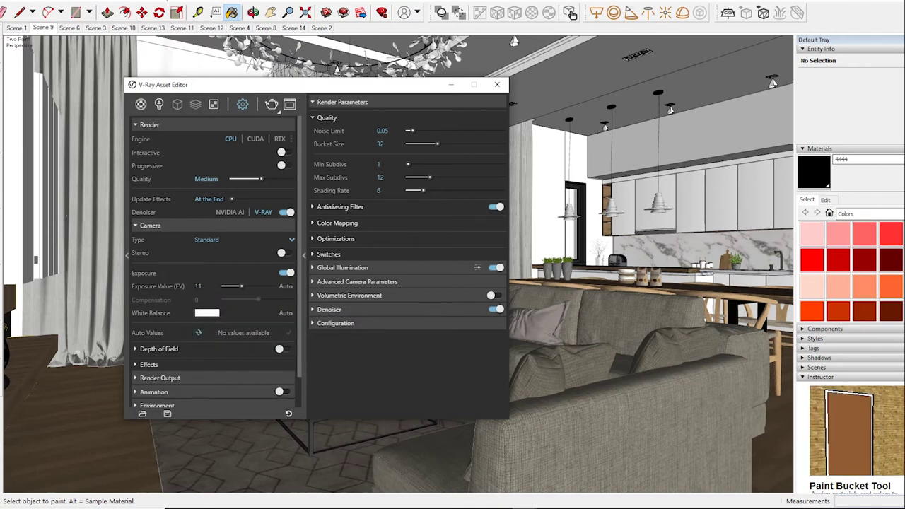
Step: Set the render output image width to 1200, giving 1200 × 675
{"action": "left_click", "coordinate": [160, 377]}
{"action": "scroll", "coordinate": [212, 319], "scroll_direction": "down", "scroll_amount": 2}
{"action": "scroll", "coordinate": [212, 318], "scroll_direction": "down", "scroll_amount": 2}
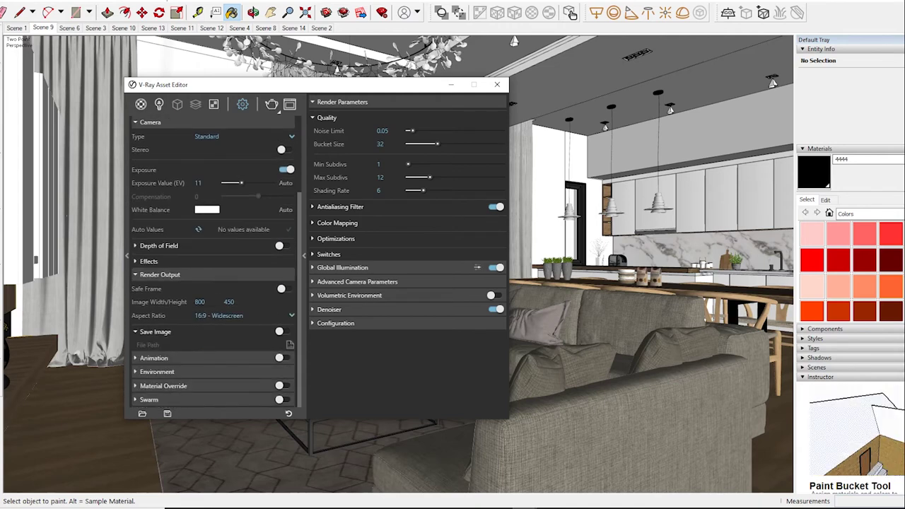
{"action": "double_click", "coordinate": [200, 301]}
{"action": "type", "text": "1200"}
{"action": "key", "text": "Return"}
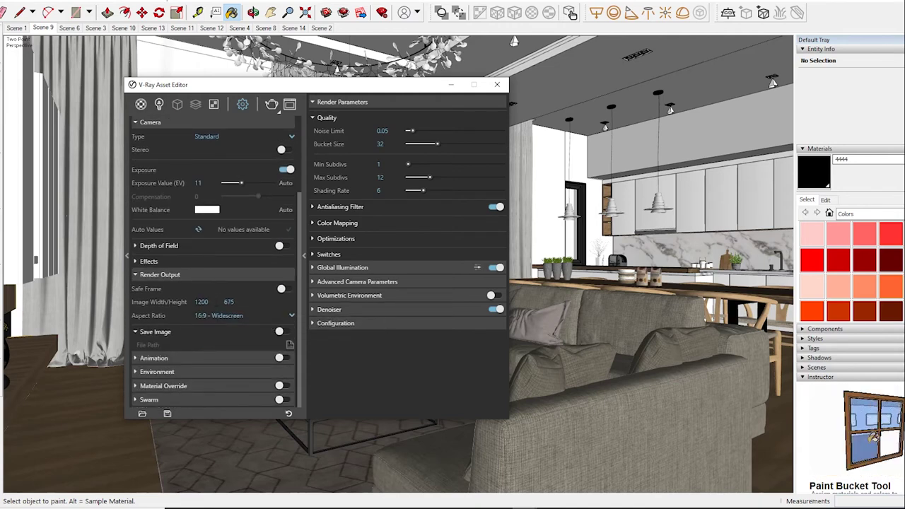
Step: Turn on the environment GI override
{"action": "left_click", "coordinate": [157, 372]}
{"action": "scroll", "coordinate": [212, 318], "scroll_direction": "down", "scroll_amount": 2}
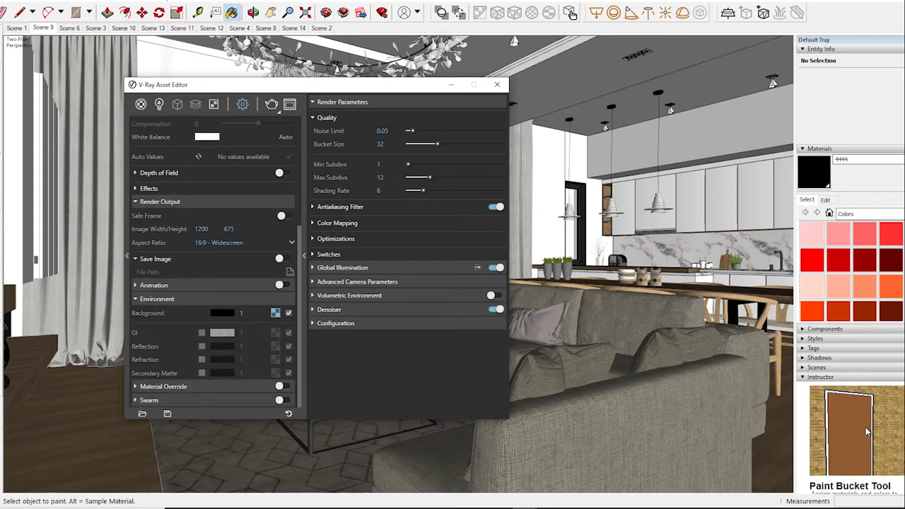
{"action": "left_click", "coordinate": [201, 332]}
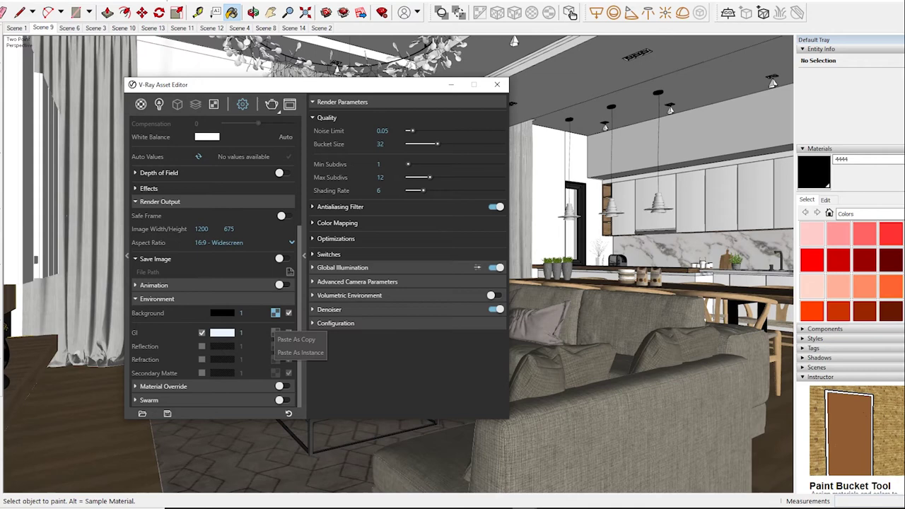
{"action": "scroll", "coordinate": [212, 269], "scroll_direction": "up", "scroll_amount": 3}
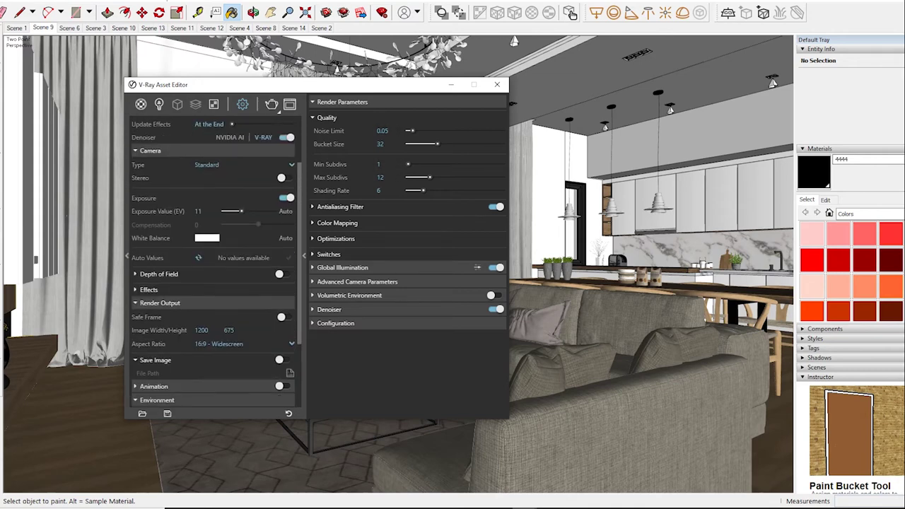
Step: Set bucket size to 72 and max subdivs to 24
{"action": "left_click", "coordinate": [381, 143]}
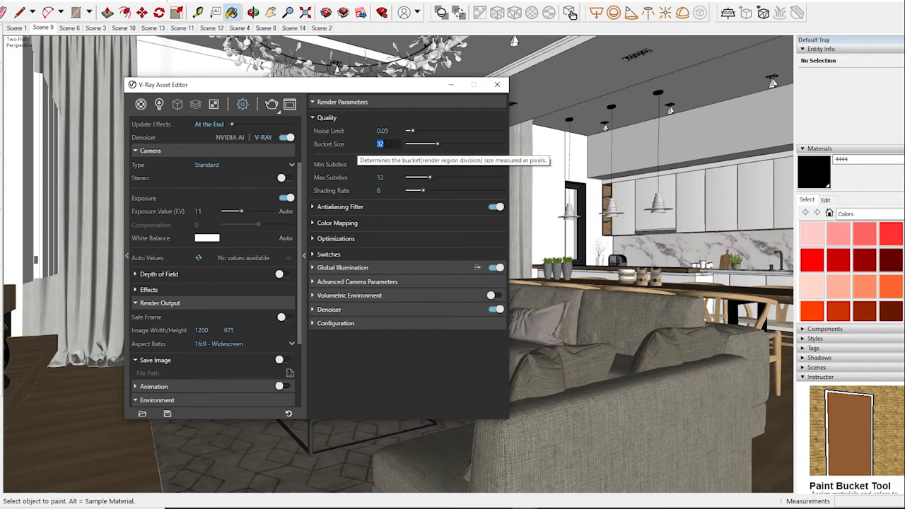
{"action": "type", "text": "7"}
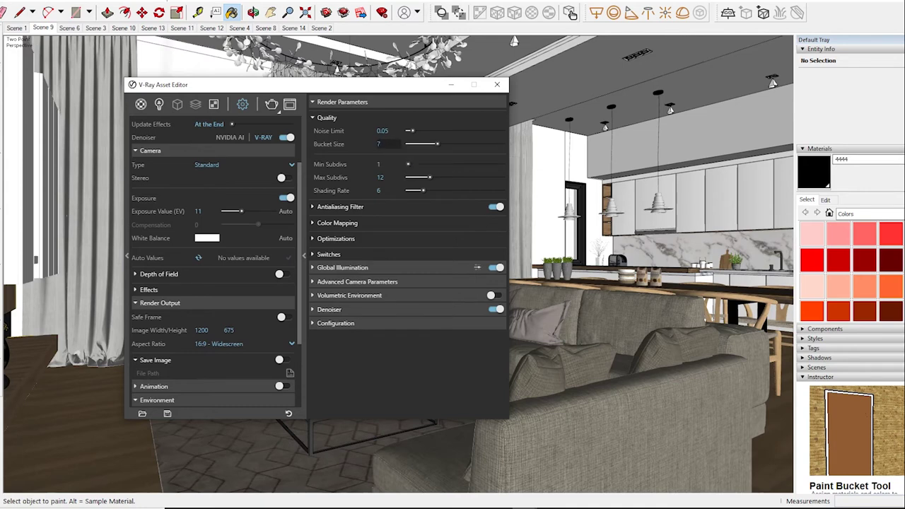
{"action": "key", "text": "Tab"}
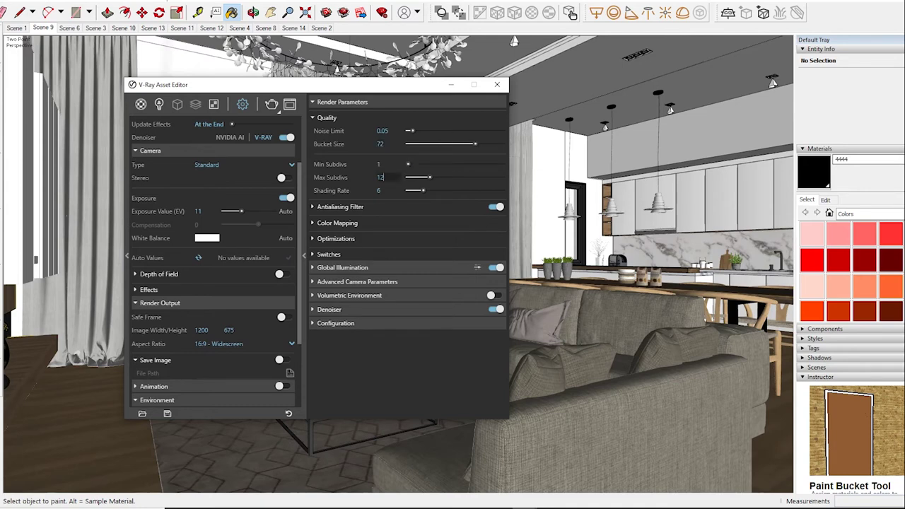
{"action": "type", "text": "24"}
{"action": "key", "text": "Return"}
Step: Set the antialiasing filter to Triangle with size 1
{"action": "left_click", "coordinate": [340, 206]}
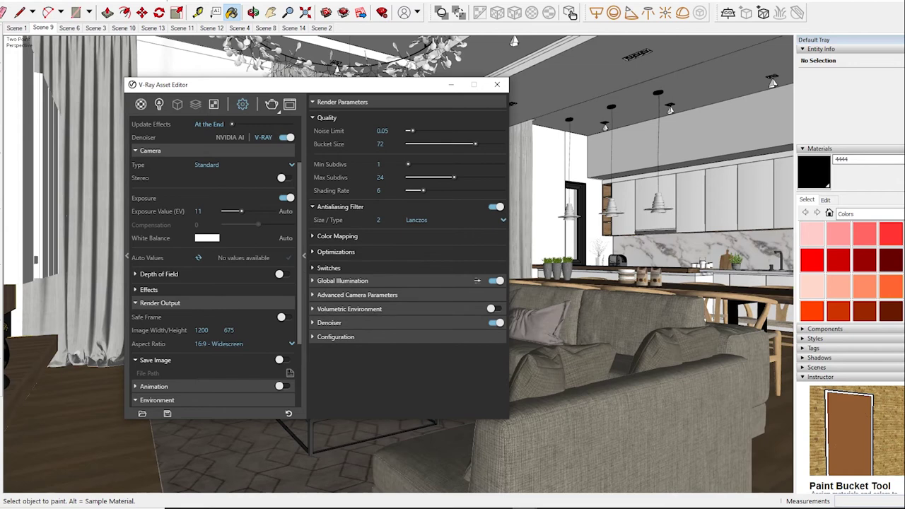
{"action": "type", "text": "1"}
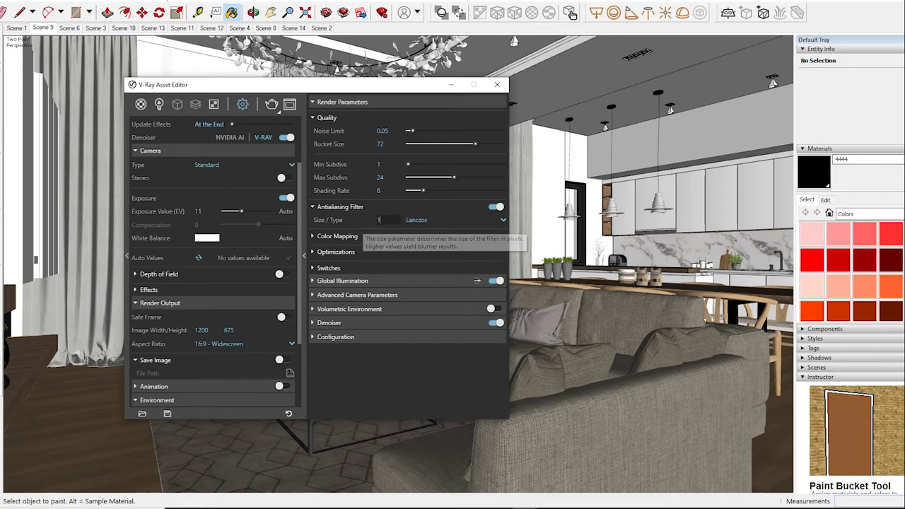
{"action": "left_click", "coordinate": [452, 220]}
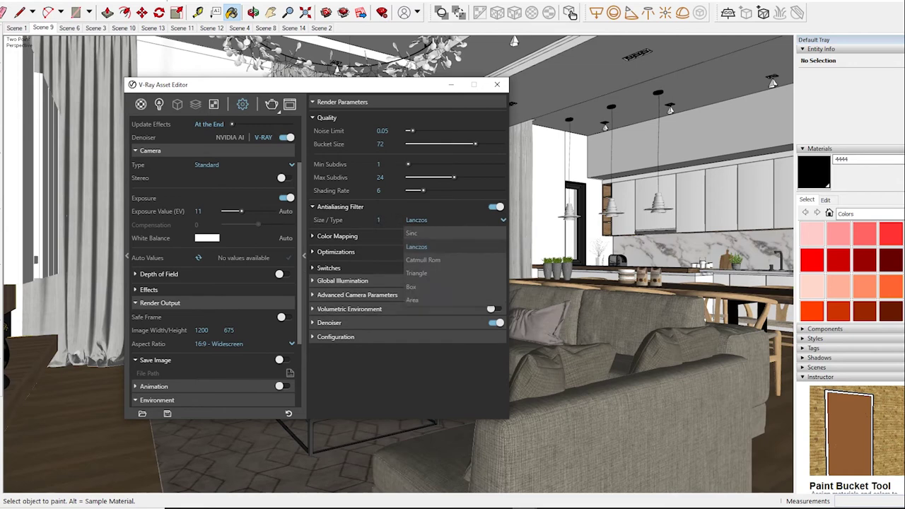
{"action": "left_click", "coordinate": [417, 273]}
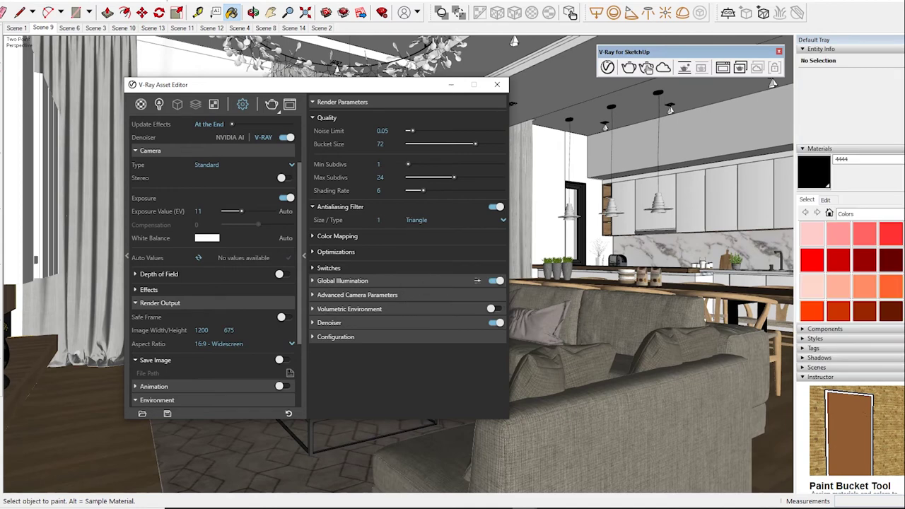
Step: Use irradiance map primary and light cache secondary GI, with irradiance subdivs 80, interpolation 50, light cache subdivs 1200
{"action": "left_click", "coordinate": [343, 281]}
{"action": "left_click", "coordinate": [439, 309]}
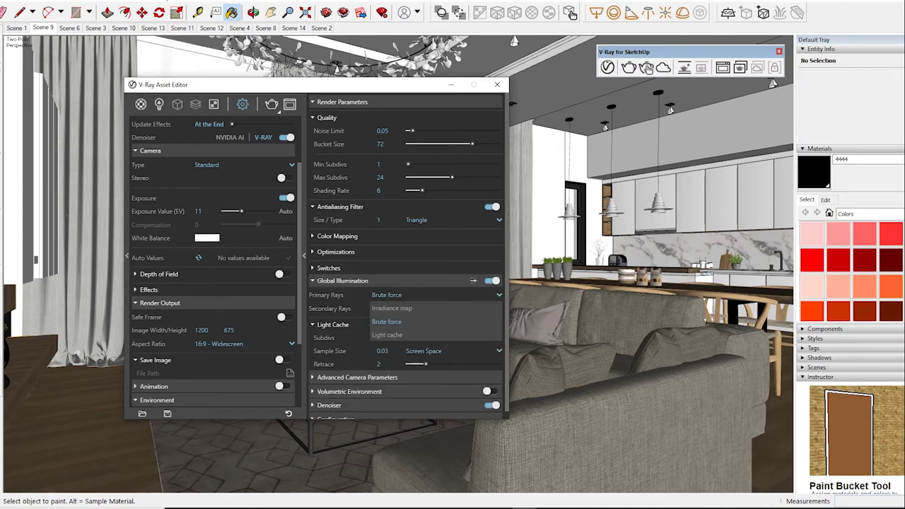
{"action": "left_click", "coordinate": [392, 308]}
{"action": "left_click", "coordinate": [424, 308]}
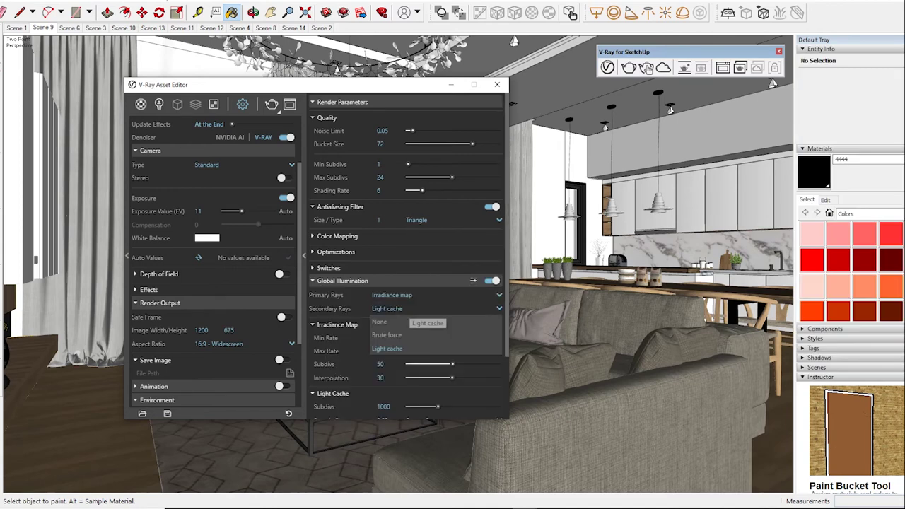
{"action": "left_click", "coordinate": [396, 349]}
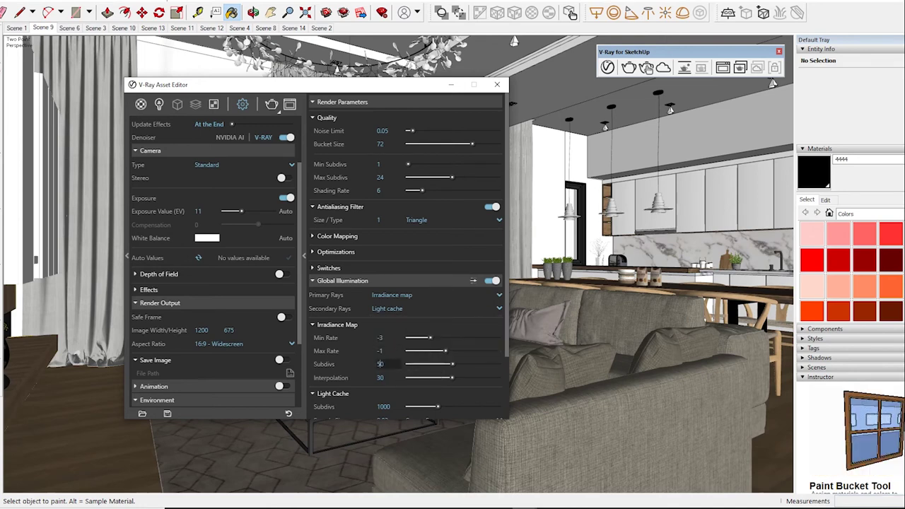
{"action": "key", "text": "BackSpace"}
{"action": "type", "text": "8"}
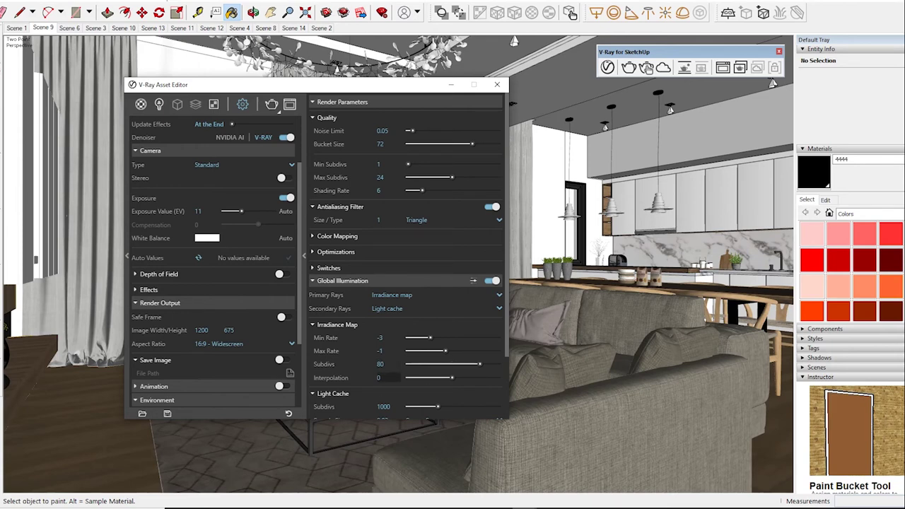
{"action": "type", "text": "3"}
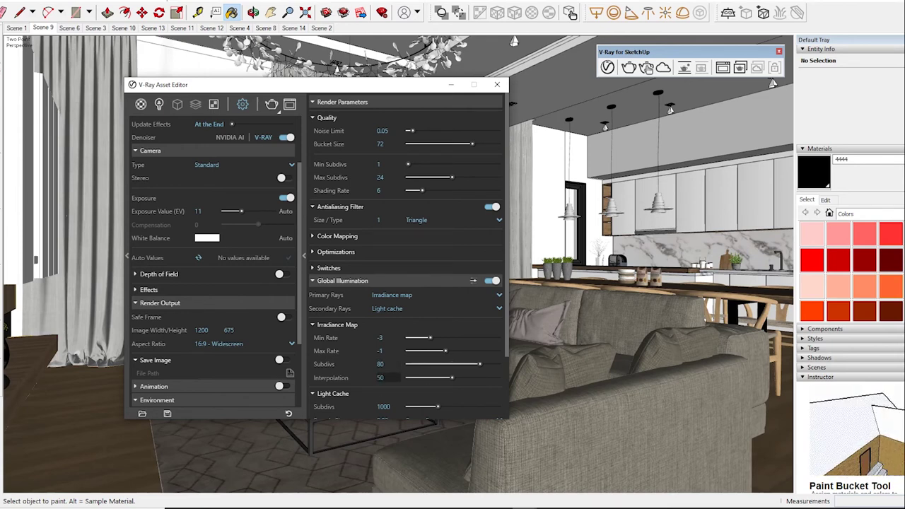
{"action": "scroll", "coordinate": [407, 254], "scroll_direction": "down", "scroll_amount": 3}
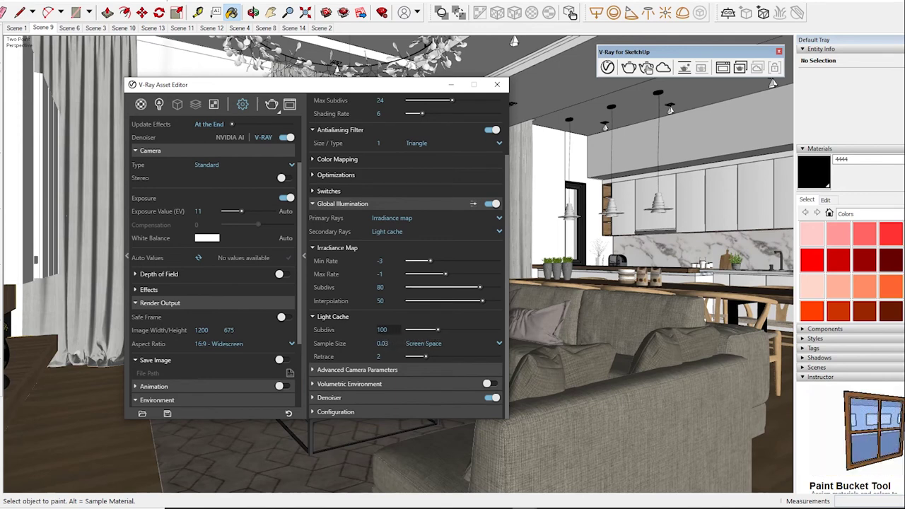
{"action": "type", "text": "1200"}
{"action": "key", "text": "Return"}
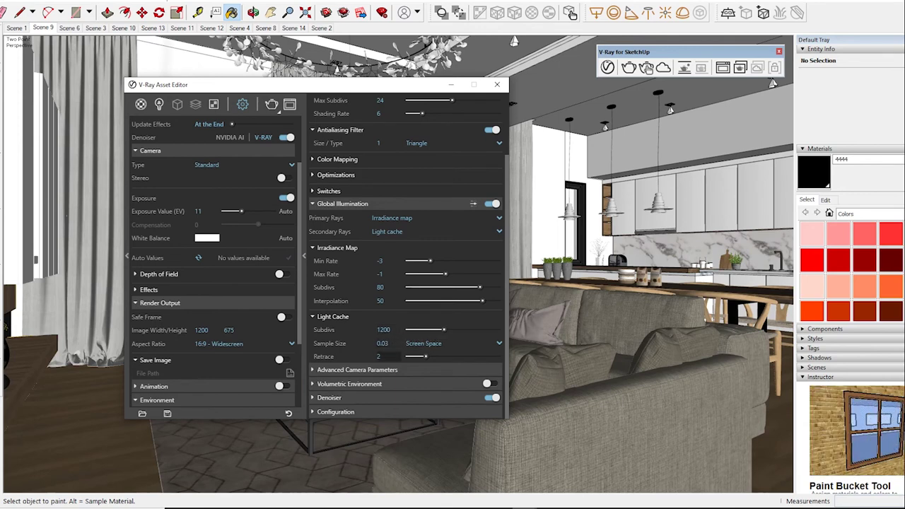
{"action": "scroll", "coordinate": [407, 282], "scroll_direction": "up", "scroll_amount": 2}
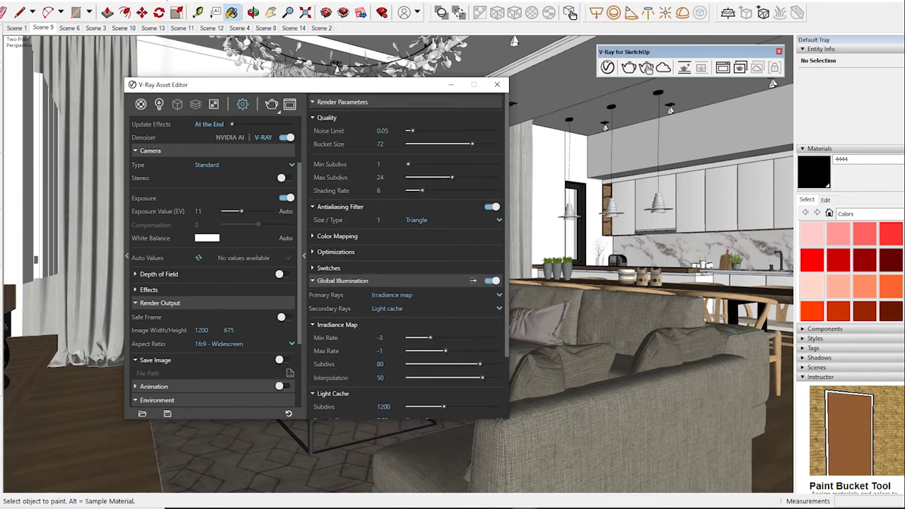
Step: Start a V-Ray render of the living room at 1200 × 675 in the frame buffer
{"action": "left_click", "coordinate": [647, 68]}
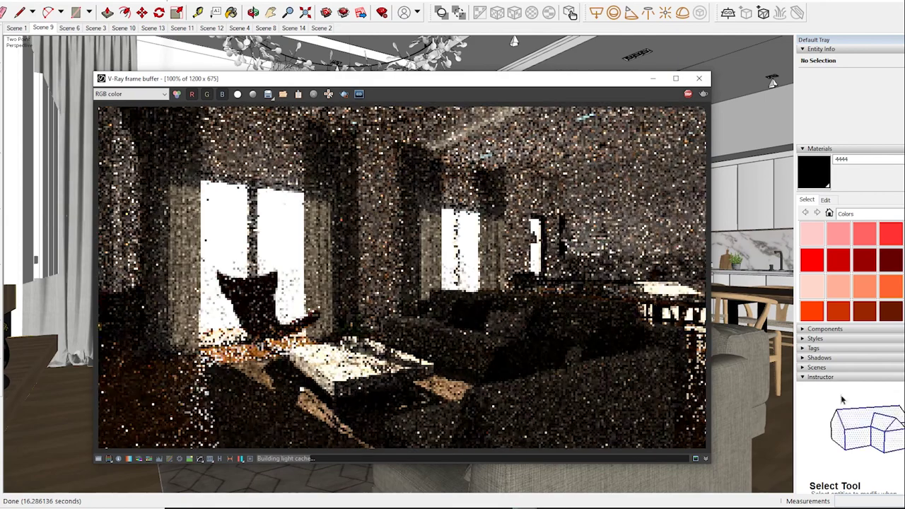